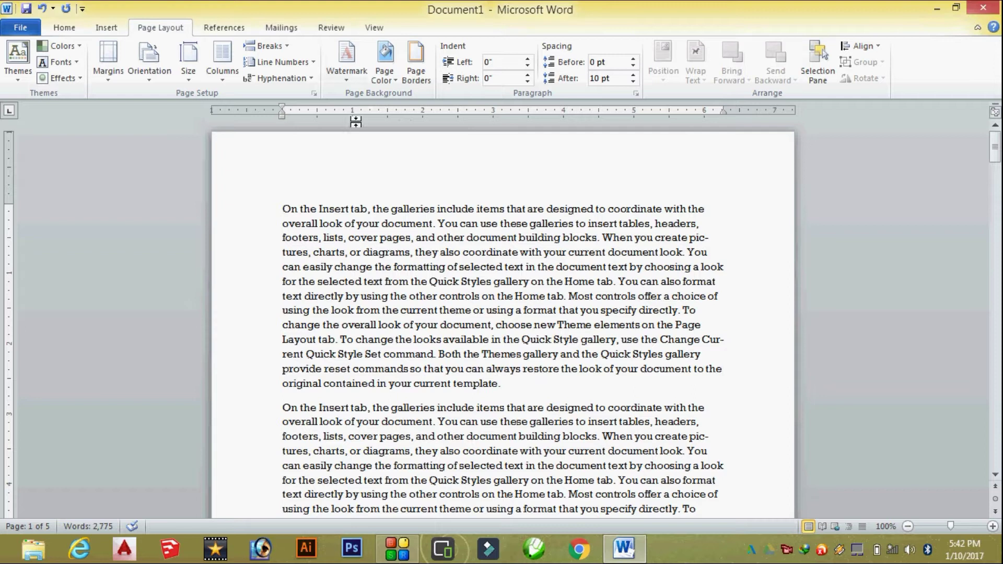
Apply the DO NOT COPY 1 watermark and scroll through all five pages to check it.
{"action": "left_click", "coordinate": [347, 81]}
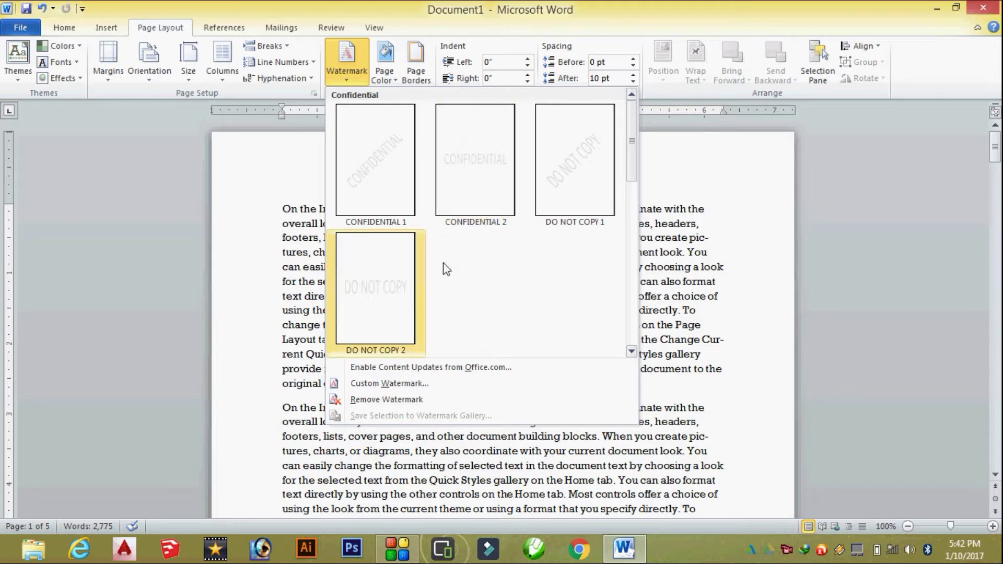
{"action": "left_click", "coordinate": [580, 171]}
{"action": "scroll", "coordinate": [502, 370], "scroll_direction": "down", "scroll_amount": 6}
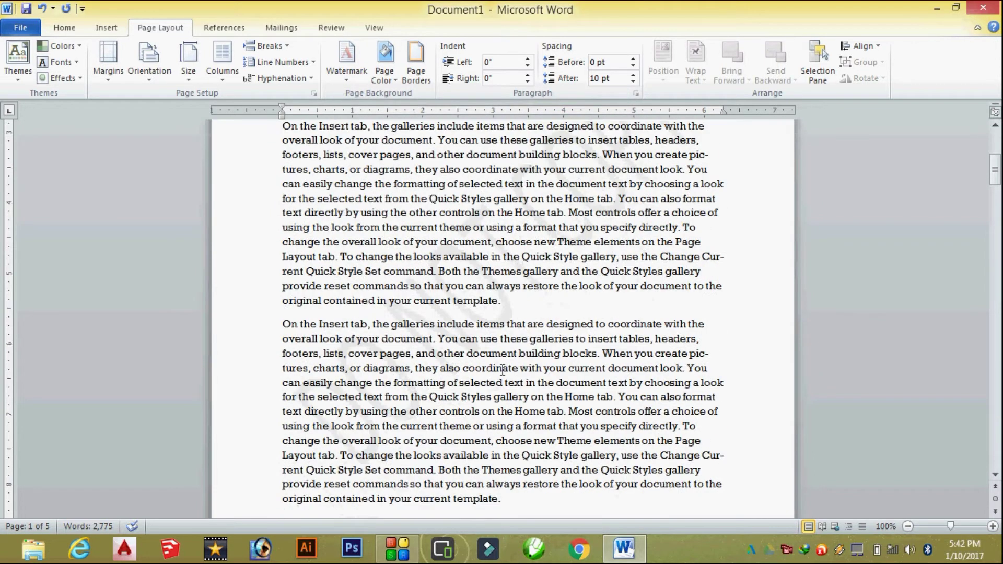
{"action": "scroll", "coordinate": [502, 369], "scroll_direction": "down", "scroll_amount": 2}
{"action": "scroll", "coordinate": [499, 363], "scroll_direction": "up", "scroll_amount": 2}
{"action": "scroll", "coordinate": [424, 382], "scroll_direction": "down", "scroll_amount": 2}
{"action": "scroll", "coordinate": [432, 376], "scroll_direction": "down", "scroll_amount": 2}
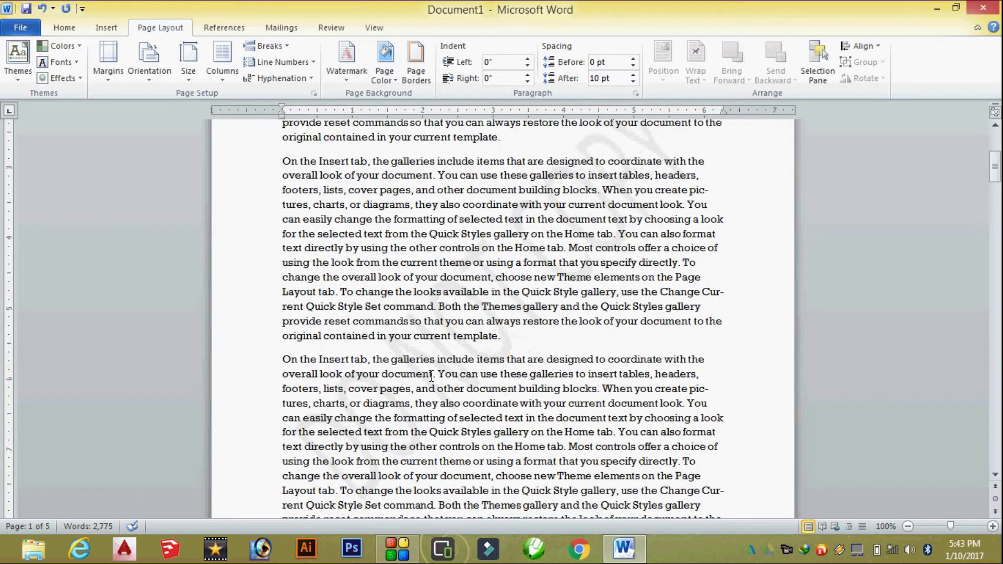
{"action": "scroll", "coordinate": [431, 375], "scroll_direction": "down", "scroll_amount": 1}
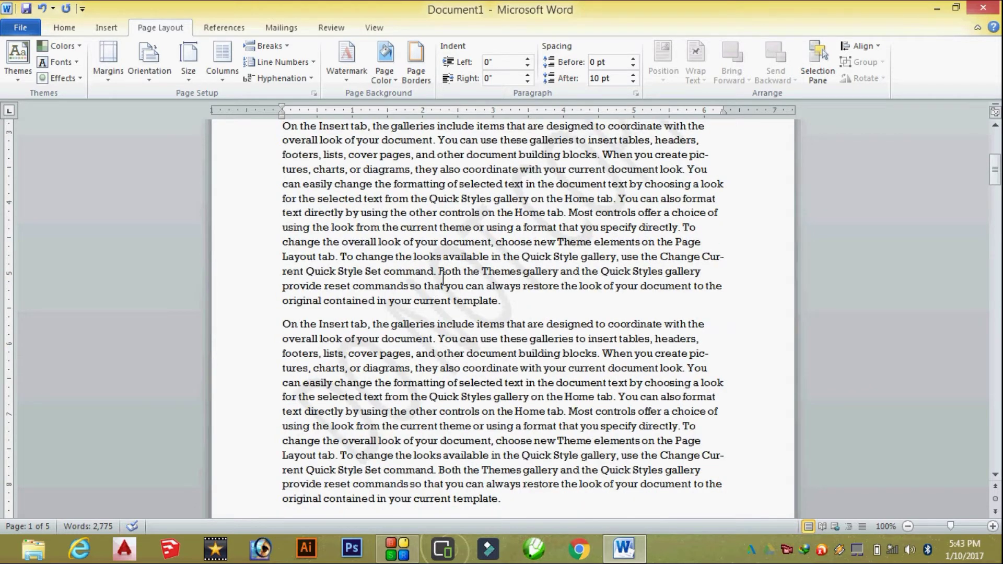
{"action": "scroll", "coordinate": [443, 278], "scroll_direction": "down", "scroll_amount": 3}
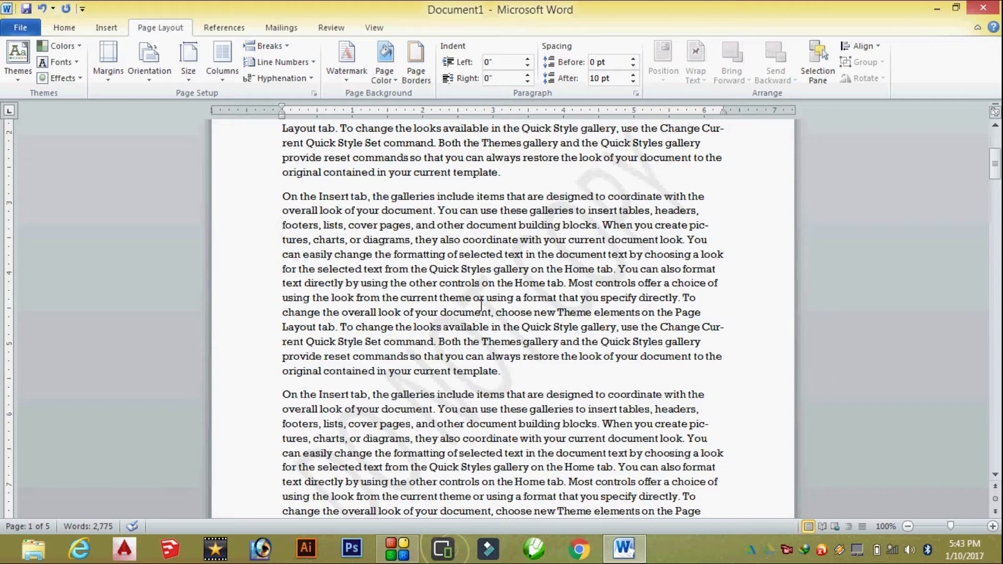
{"action": "scroll", "coordinate": [376, 313], "scroll_direction": "up", "scroll_amount": 2}
{"action": "scroll", "coordinate": [365, 208], "scroll_direction": "down", "scroll_amount": 2}
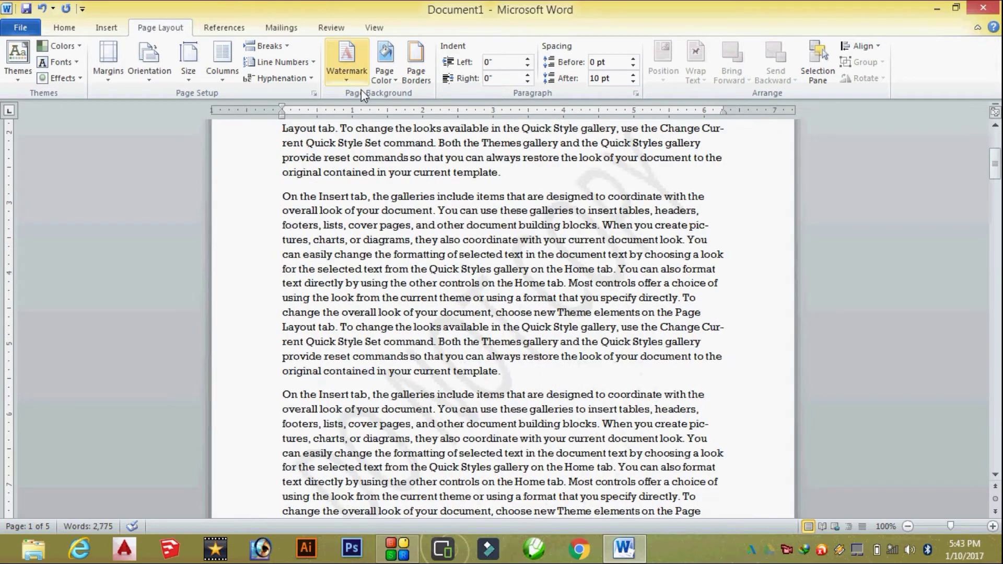
{"action": "scroll", "coordinate": [485, 263], "scroll_direction": "down", "scroll_amount": 5}
{"action": "scroll", "coordinate": [451, 290], "scroll_direction": "down", "scroll_amount": 12}
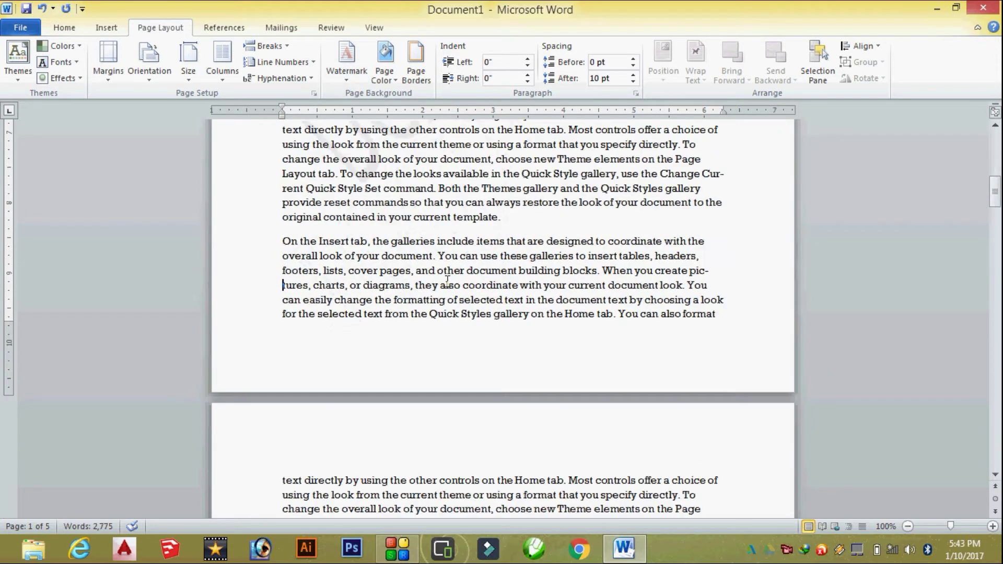
{"action": "scroll", "coordinate": [447, 282], "scroll_direction": "down", "scroll_amount": 10}
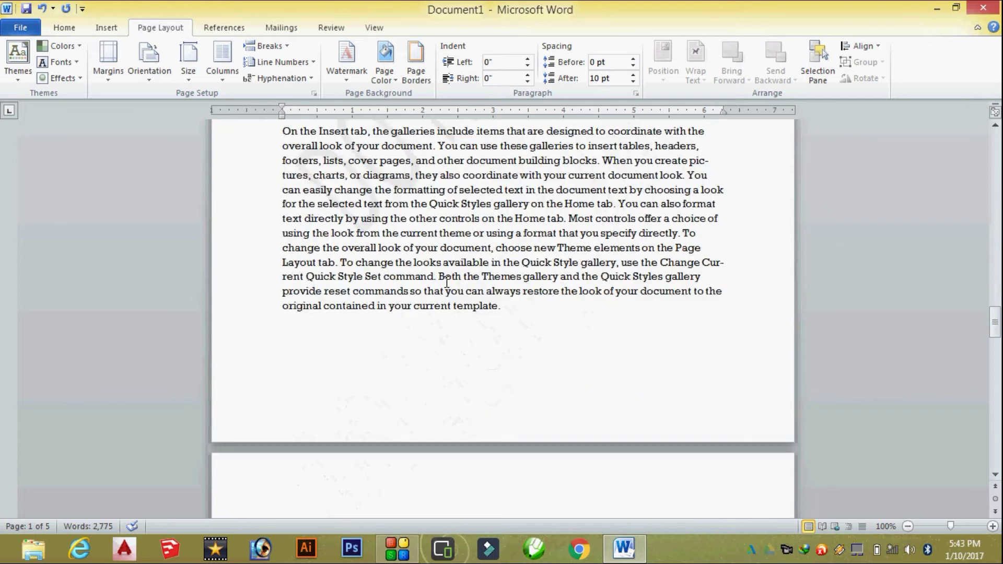
{"action": "scroll", "coordinate": [444, 279], "scroll_direction": "down", "scroll_amount": 10}
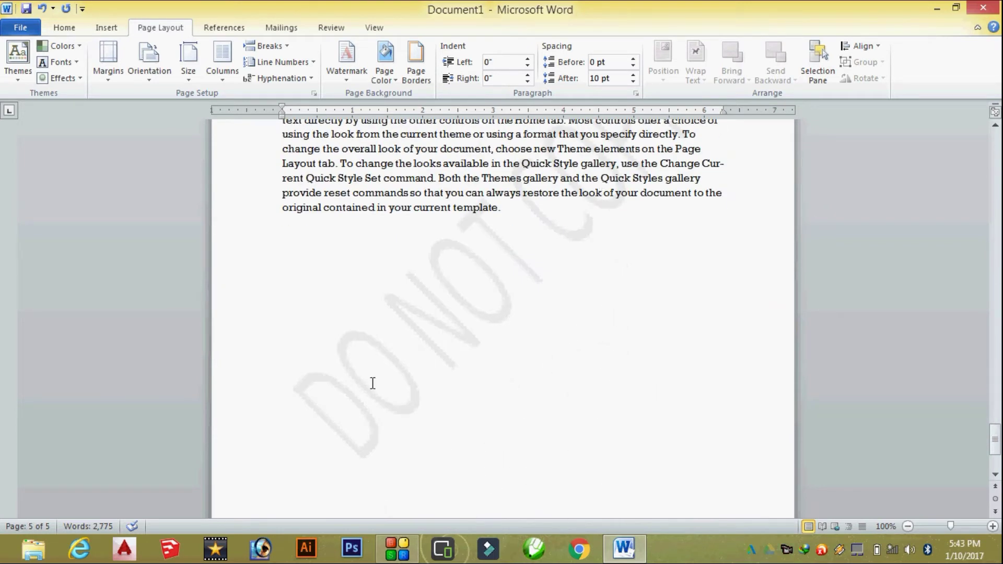
Replace the DO NOT COPY text with a custom text watermark reading 'LS Technology Education'.
{"action": "left_click", "coordinate": [349, 74]}
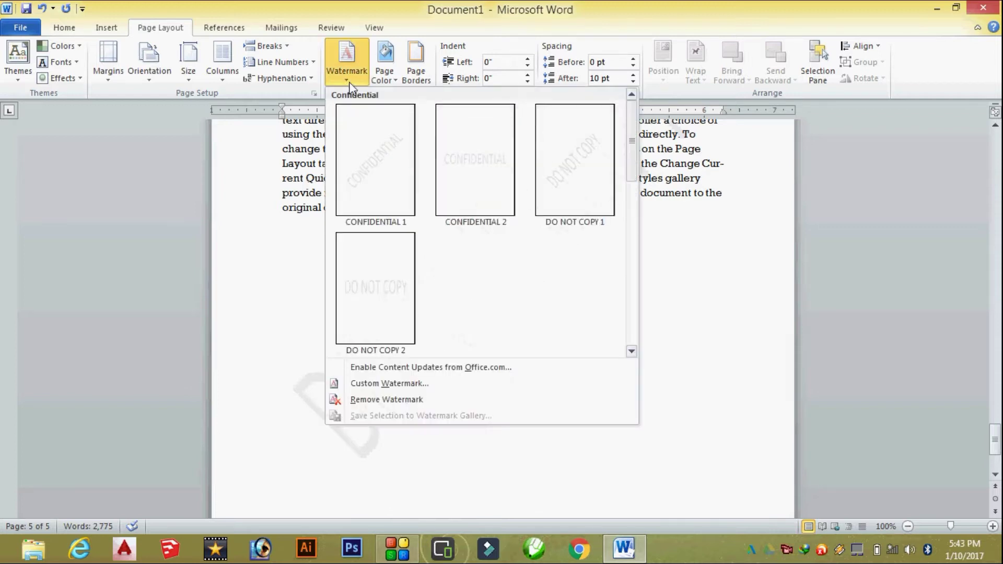
{"action": "left_click", "coordinate": [389, 383]}
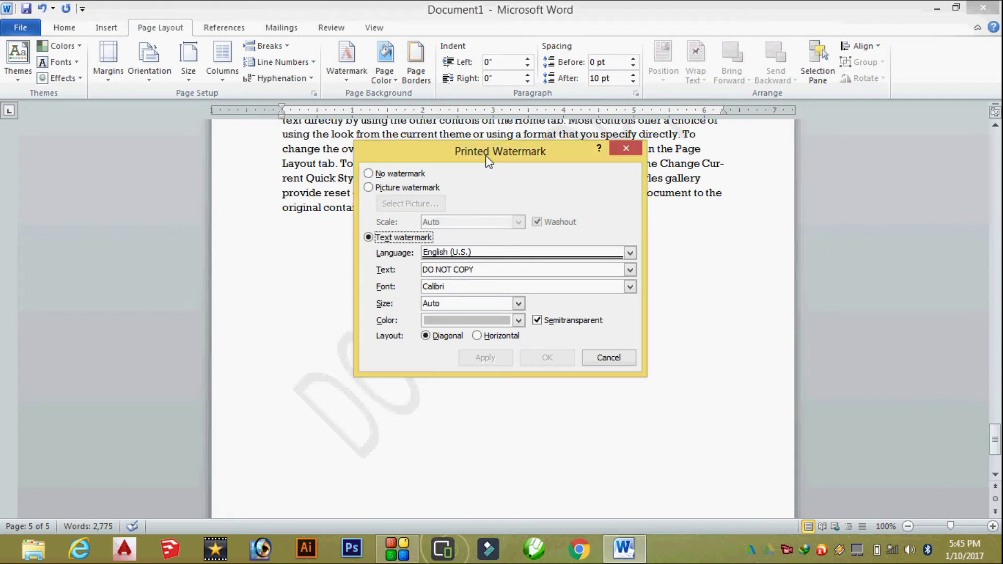
{"action": "mouse_move", "coordinate": [487, 158]}
{"action": "left_mouse_down"}
{"action": "mouse_move", "coordinate": [466, 240]}
{"action": "mouse_move", "coordinate": [490, 174]}
{"action": "left_mouse_up"}
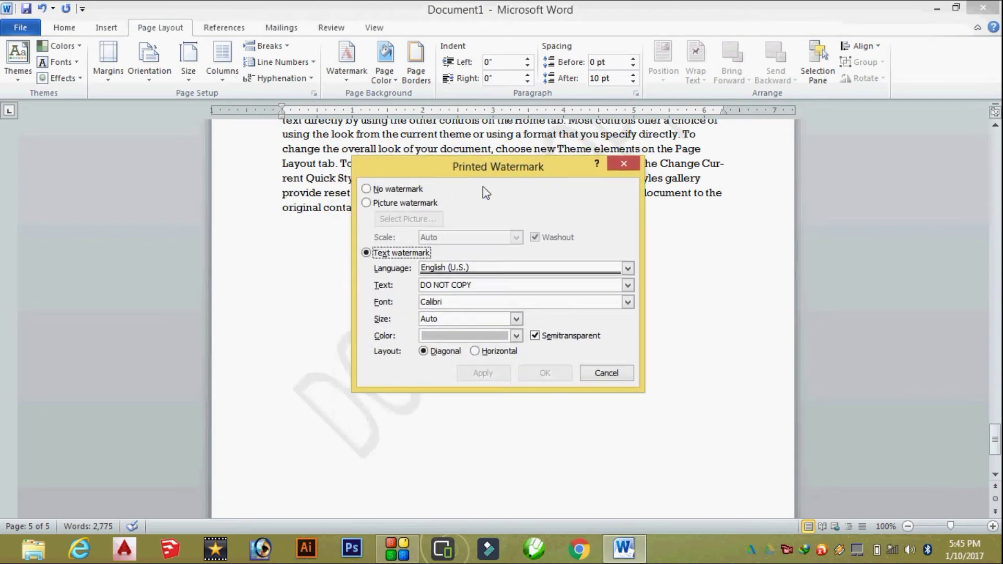
{"action": "left_click_drag", "start_coordinate": [485, 288], "coordinate": [418, 297]}
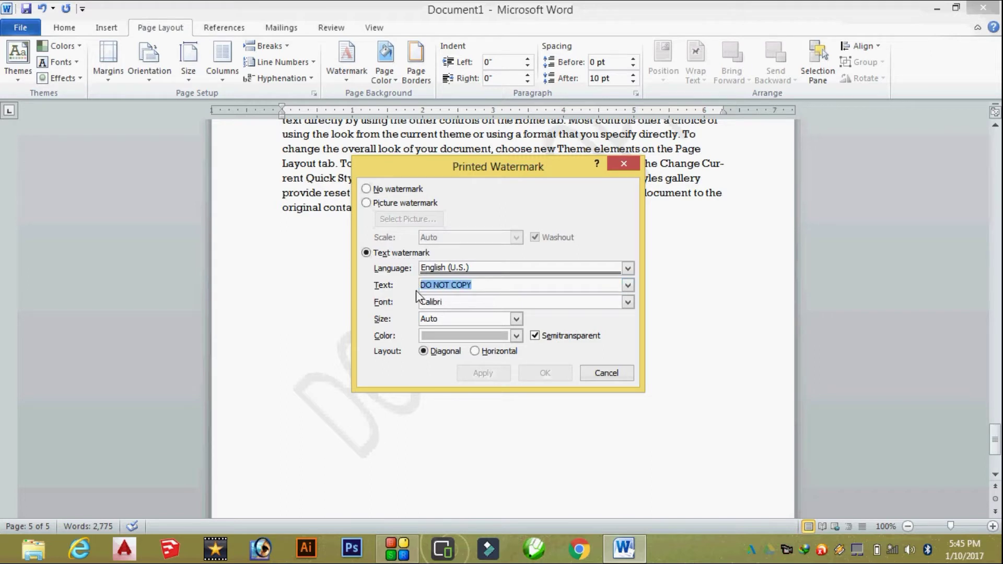
{"action": "type", "text": "LS Technology Education"}
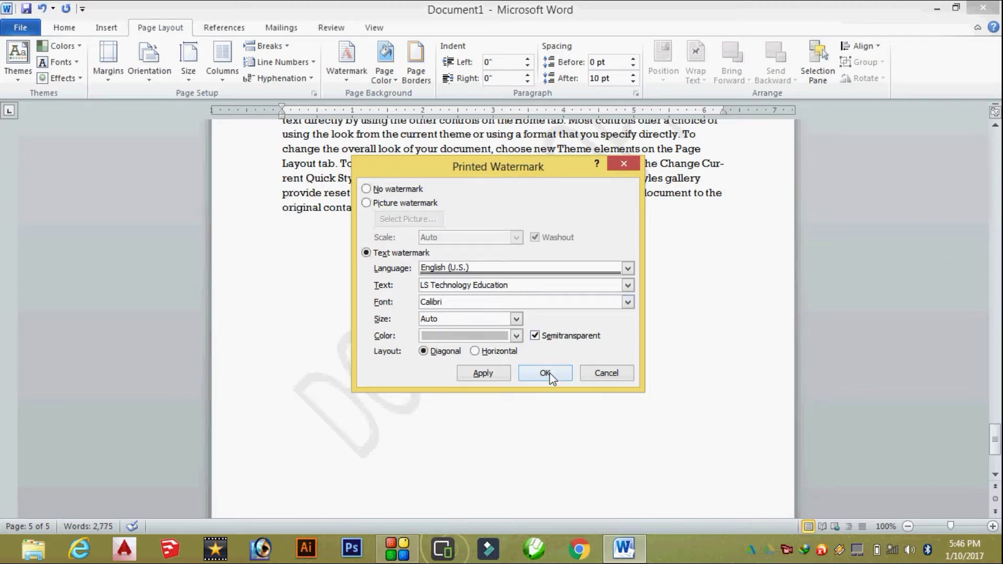
{"action": "left_click", "coordinate": [549, 374]}
Open the Page Color palette on the Page Layout tab.
{"action": "scroll", "coordinate": [408, 403], "scroll_direction": "up", "scroll_amount": 3}
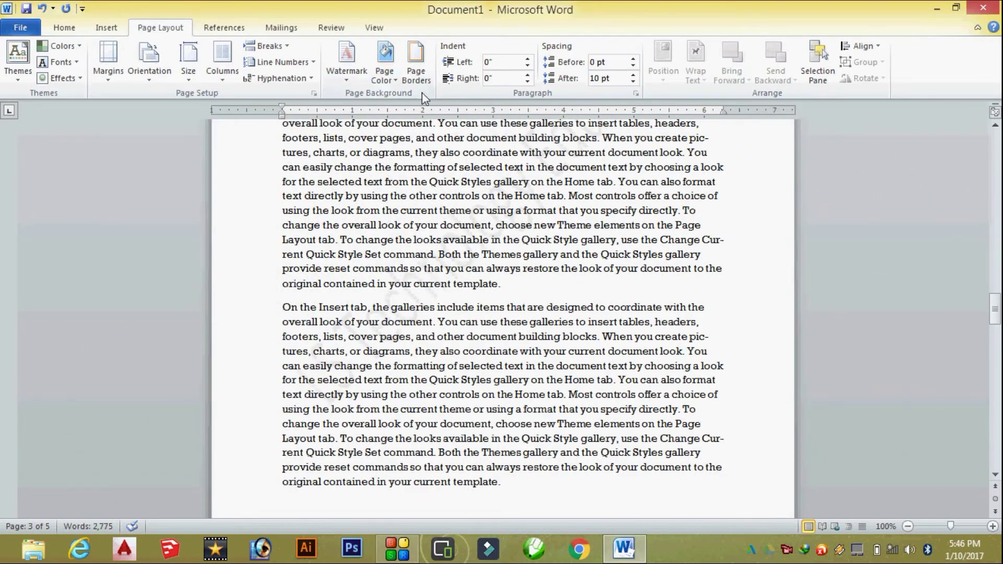
{"action": "left_click", "coordinate": [386, 74]}
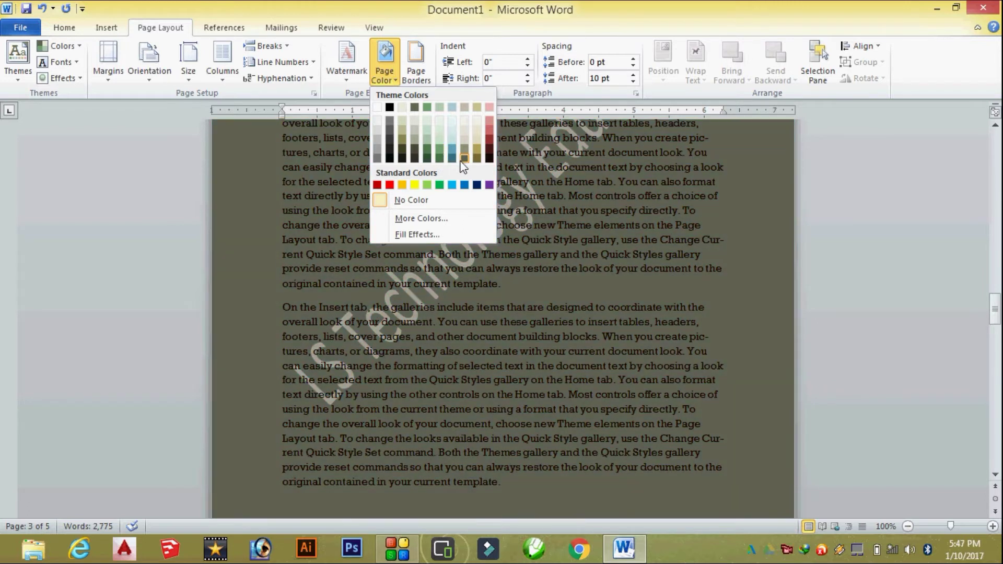
Set the page background to green, replacing a dark theme colour tried first.
{"action": "left_click", "coordinate": [464, 159]}
{"action": "scroll", "coordinate": [524, 281], "scroll_direction": "down", "scroll_amount": 5}
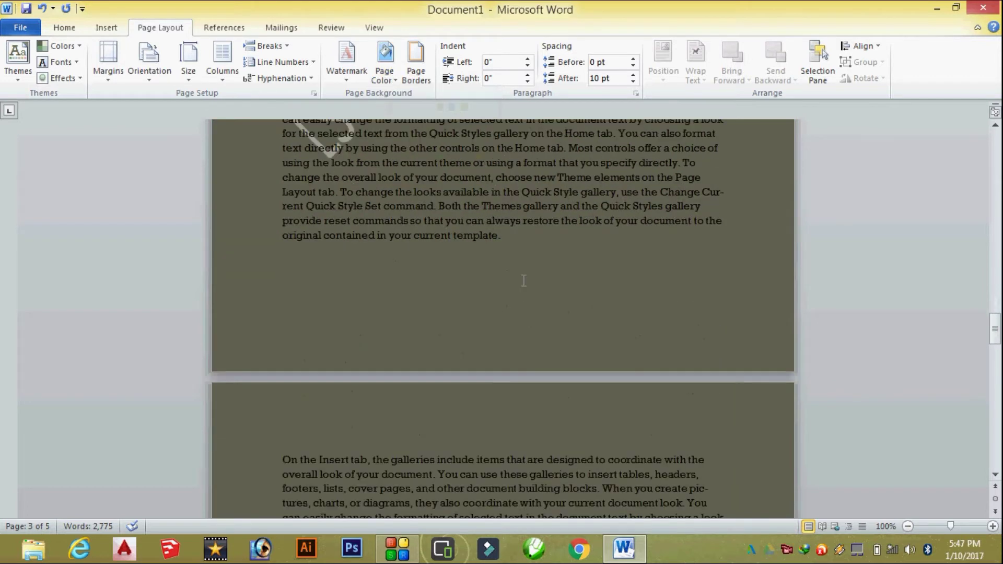
{"action": "scroll", "coordinate": [370, 313], "scroll_direction": "down", "scroll_amount": 6}
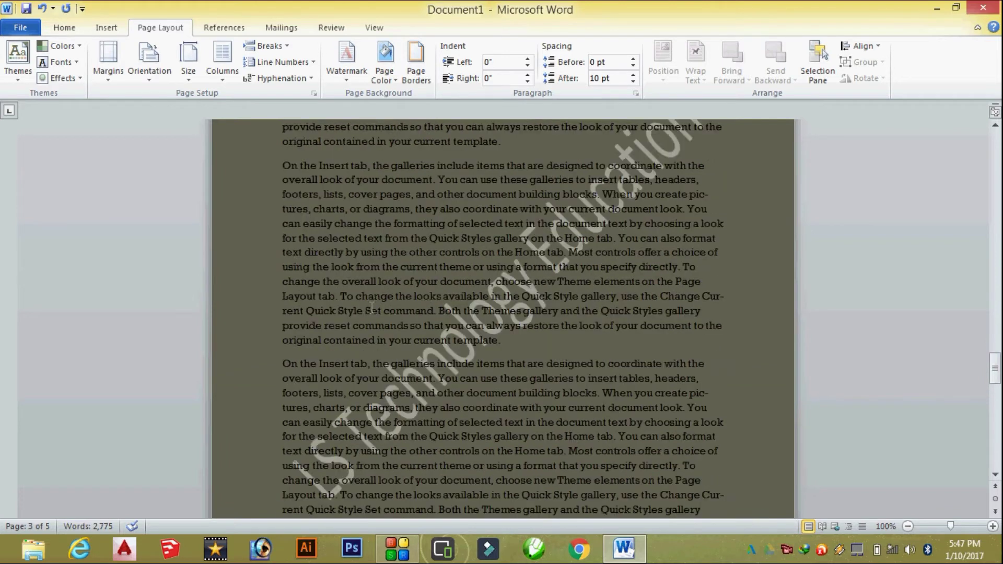
{"action": "scroll", "coordinate": [445, 318], "scroll_direction": "up", "scroll_amount": 8}
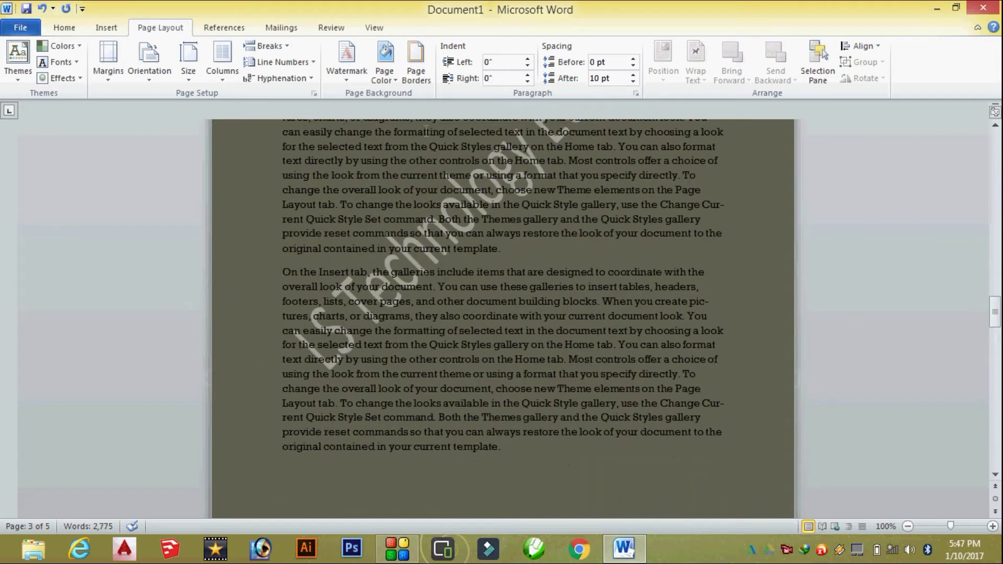
{"action": "left_click", "coordinate": [393, 81]}
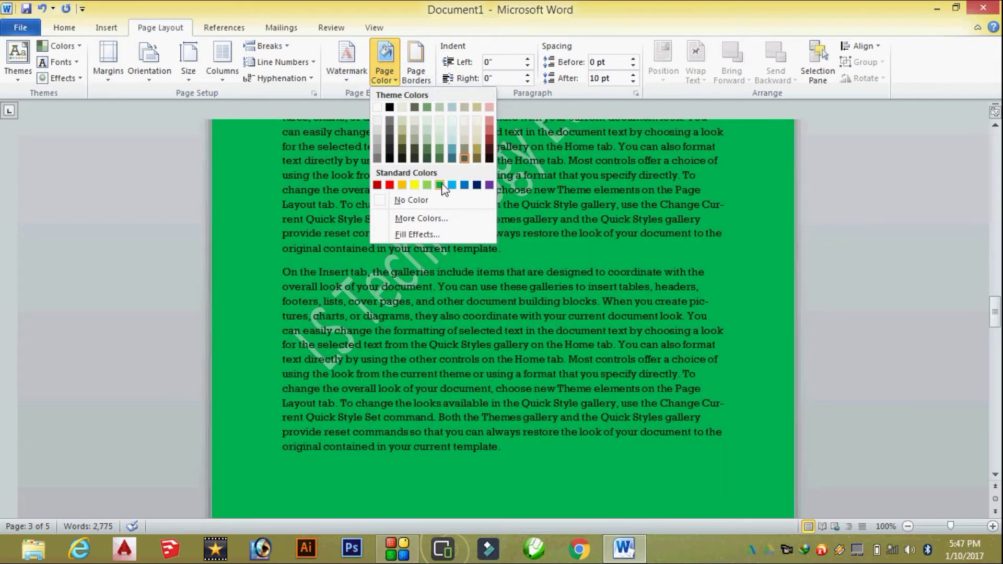
{"action": "left_click", "coordinate": [440, 185]}
{"action": "scroll", "coordinate": [447, 211], "scroll_direction": "down", "scroll_amount": 1}
{"action": "scroll", "coordinate": [447, 212], "scroll_direction": "down", "scroll_amount": 3}
Open the Page Borders settings from the Page Layout tab.
{"action": "left_click", "coordinate": [64, 27]}
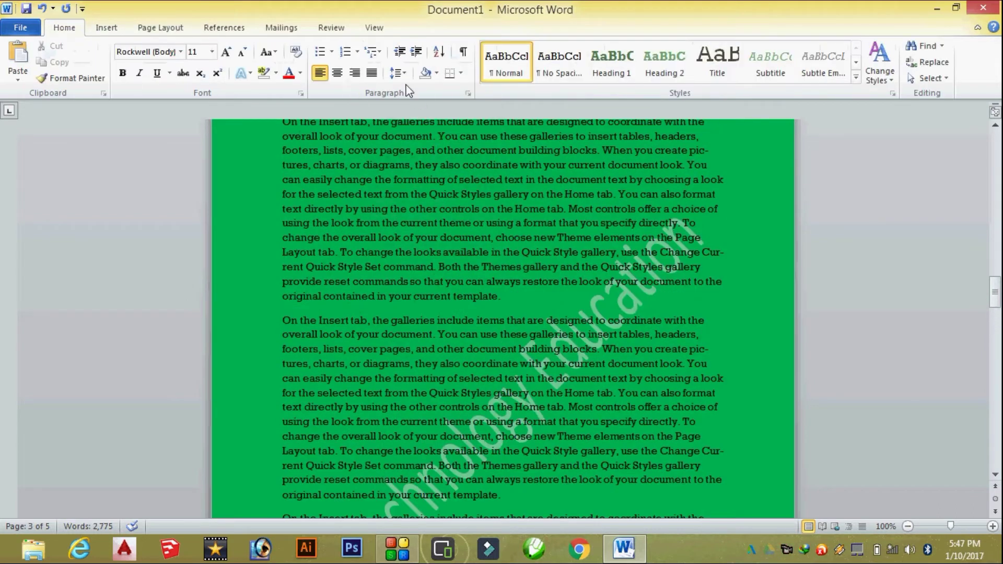
{"action": "left_click", "coordinate": [161, 27]}
{"action": "left_click", "coordinate": [418, 76]}
Apply a 3 pt thick striped Box page border to the whole document.
{"action": "mouse_move", "coordinate": [485, 130]}
{"action": "left_mouse_down"}
{"action": "mouse_move", "coordinate": [474, 100]}
{"action": "mouse_move", "coordinate": [474, 208]}
{"action": "mouse_move", "coordinate": [474, 165]}
{"action": "left_mouse_up"}
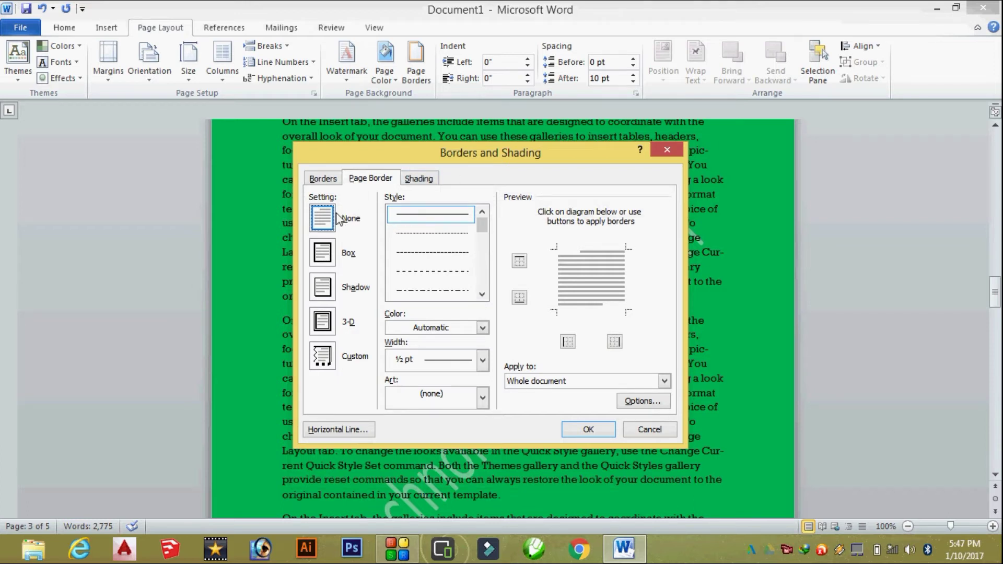
{"action": "left_click", "coordinate": [334, 255]}
{"action": "left_click_drag", "start_coordinate": [481, 223], "coordinate": [479, 275]}
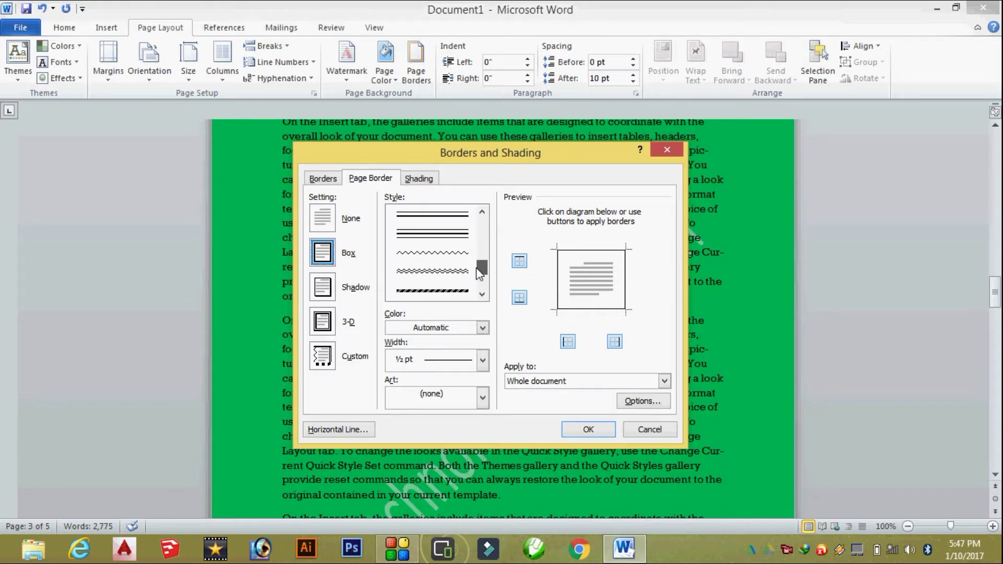
{"action": "left_click", "coordinate": [451, 291]}
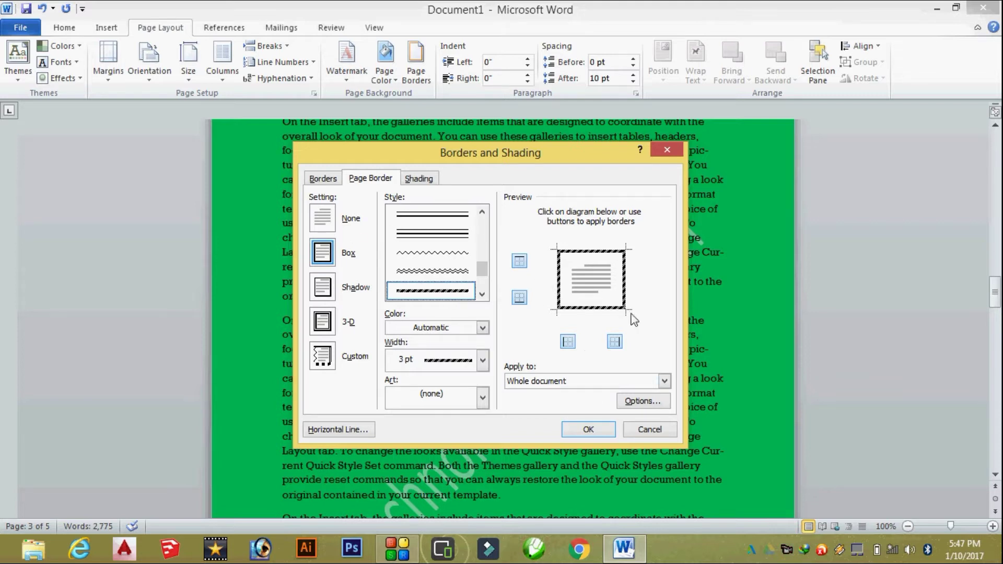
{"action": "left_click", "coordinate": [583, 433]}
{"action": "scroll", "coordinate": [546, 325], "scroll_direction": "up", "scroll_amount": 15}
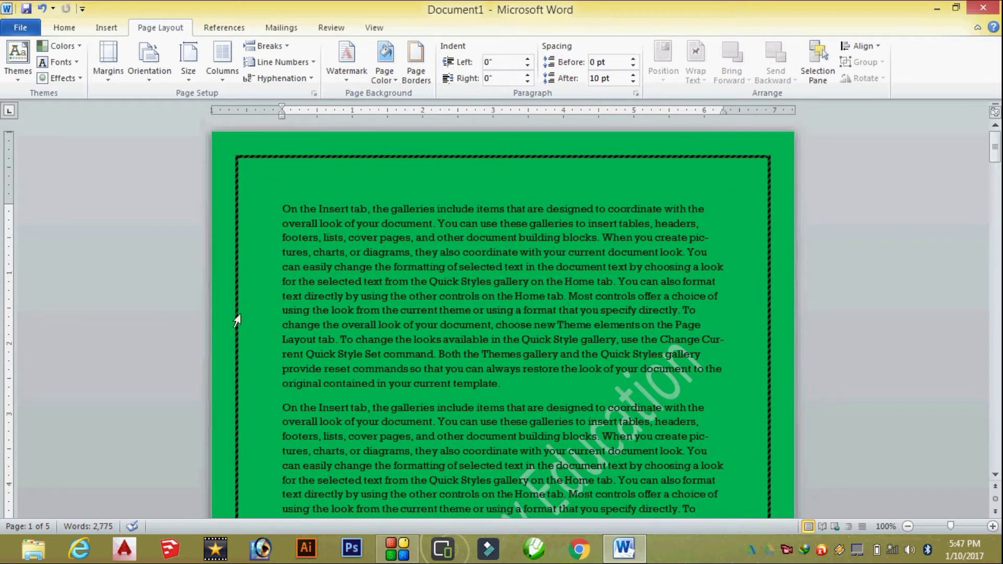
Set the page border to a red, 3-D thick-thin line style.
{"action": "left_click", "coordinate": [417, 65]}
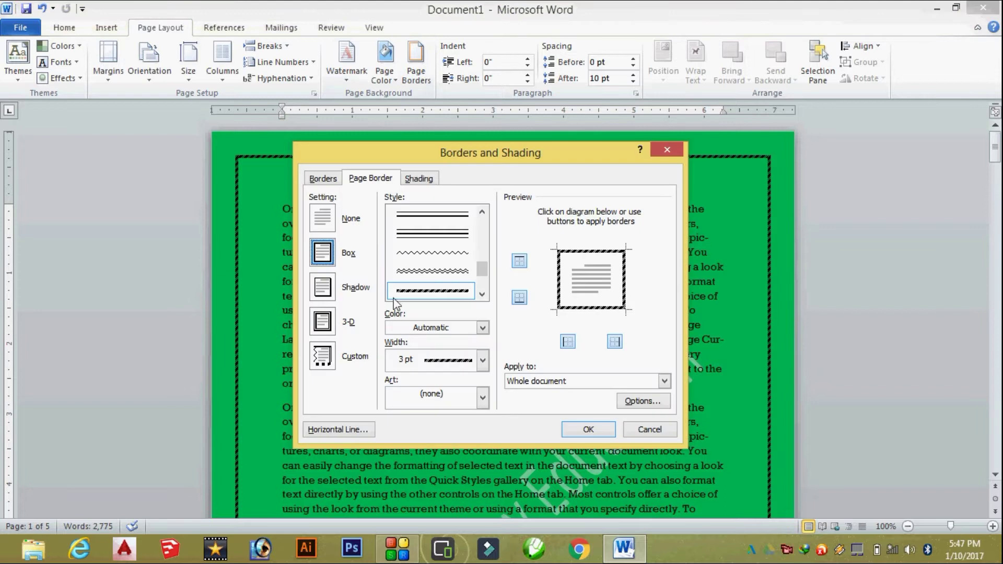
{"action": "mouse_move", "coordinate": [479, 273]}
{"action": "left_mouse_down"}
{"action": "mouse_move", "coordinate": [476, 251]}
{"action": "mouse_move", "coordinate": [483, 260]}
{"action": "left_mouse_up"}
{"action": "left_click", "coordinate": [447, 255]}
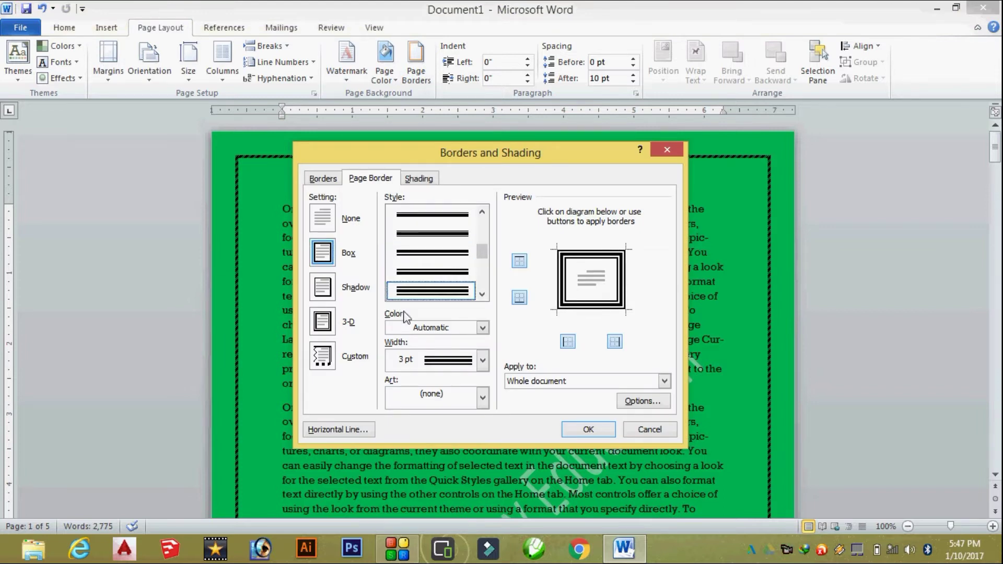
{"action": "scroll", "coordinate": [473, 246], "scroll_direction": "up", "scroll_amount": 1}
{"action": "left_click", "coordinate": [440, 263]}
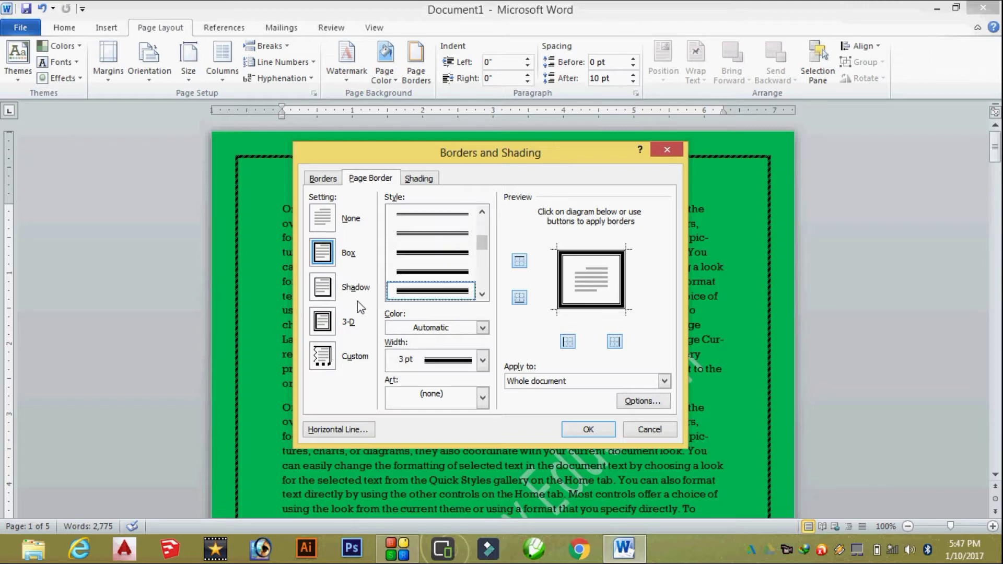
{"action": "left_click", "coordinate": [327, 322]}
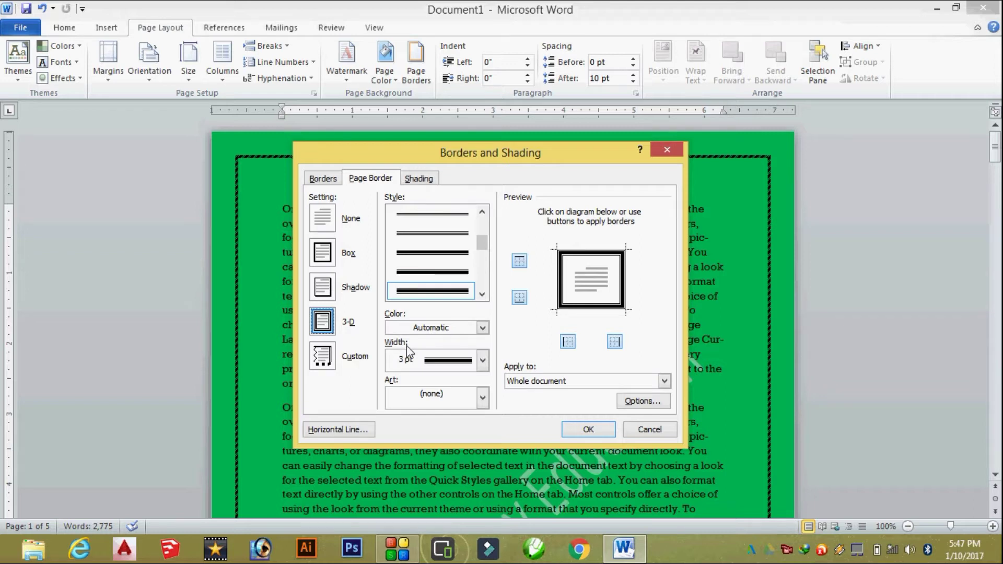
{"action": "left_click", "coordinate": [482, 328]}
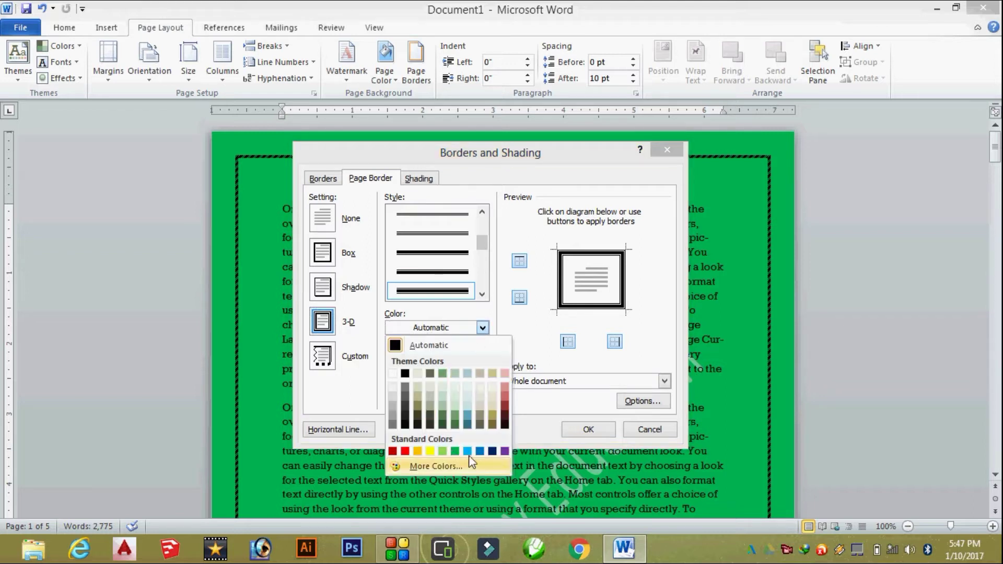
{"action": "left_click", "coordinate": [504, 412]}
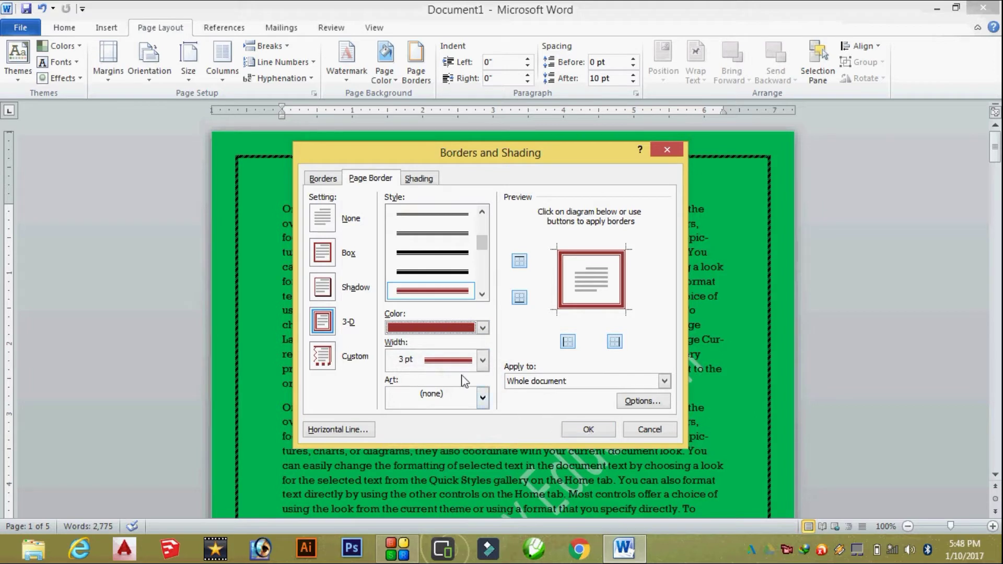
{"action": "left_click", "coordinate": [482, 330]}
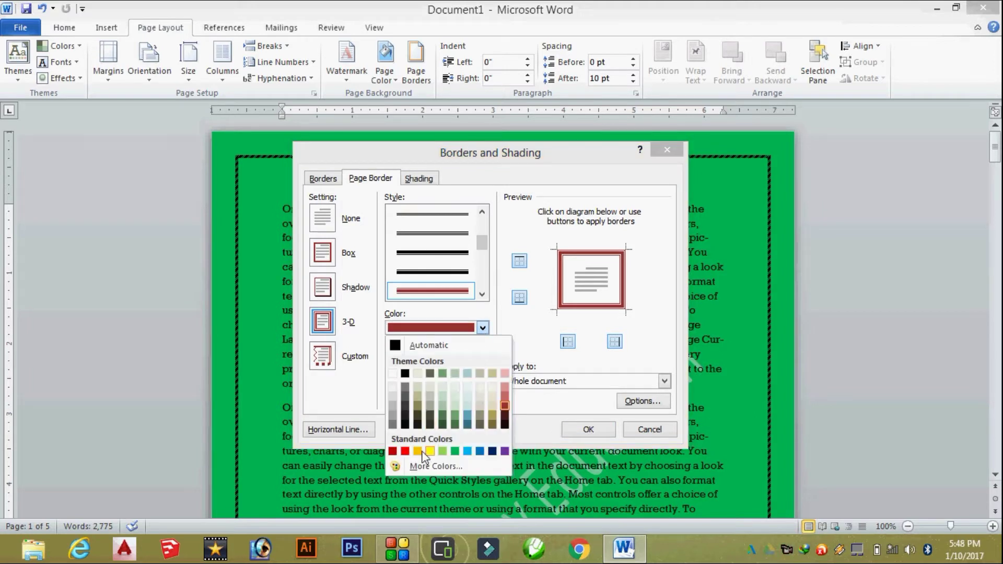
{"action": "left_click", "coordinate": [405, 451]}
Switch the page border to a red decorative art border and apply it.
{"action": "left_click_drag", "start_coordinate": [490, 156], "coordinate": [484, 71]}
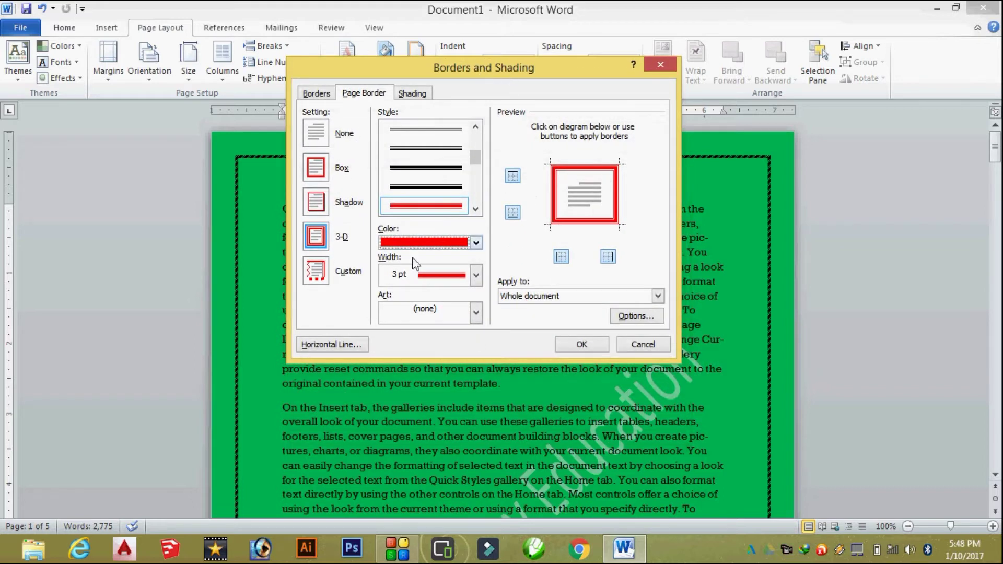
{"action": "left_click", "coordinate": [474, 314]}
{"action": "left_click_drag", "start_coordinate": [477, 345], "coordinate": [481, 391]}
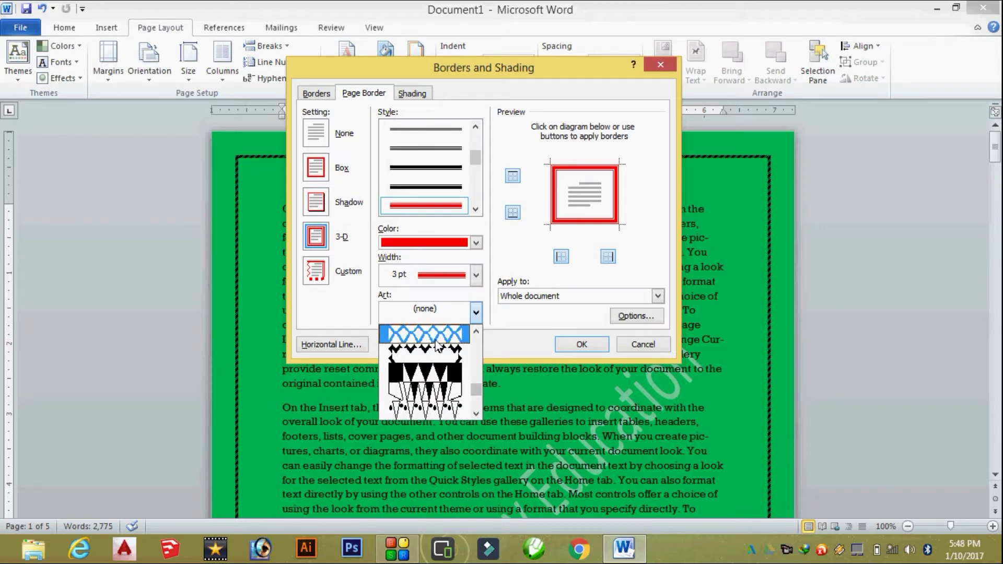
{"action": "left_click", "coordinate": [437, 342]}
{"action": "left_click", "coordinate": [581, 344]}
{"action": "scroll", "coordinate": [673, 191], "scroll_direction": "up", "scroll_amount": 5}
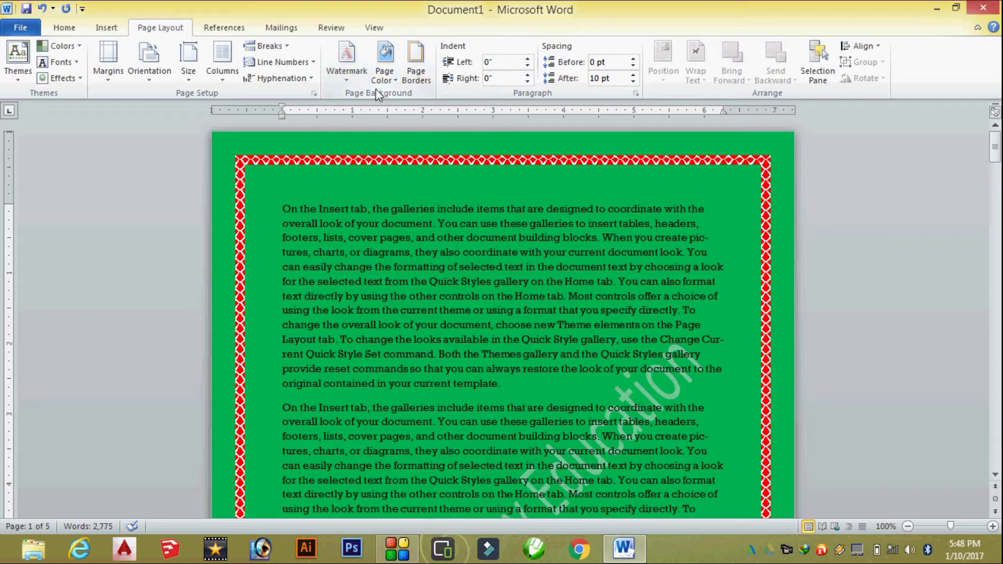
Remove the LS Technology Education watermark.
{"action": "left_click", "coordinate": [349, 76]}
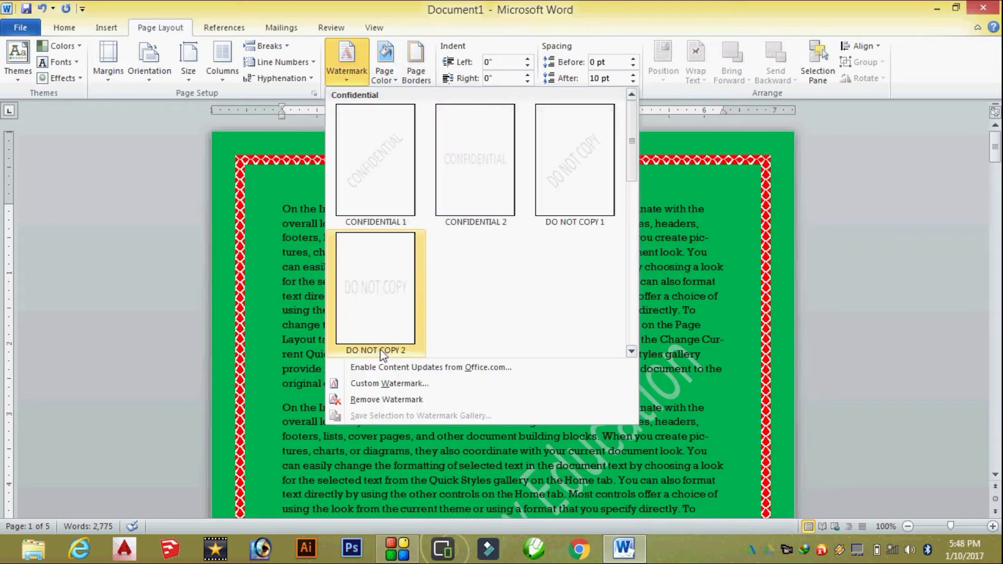
{"action": "left_click", "coordinate": [367, 403]}
{"action": "scroll", "coordinate": [508, 361], "scroll_direction": "down", "scroll_amount": 3}
{"action": "scroll", "coordinate": [508, 362], "scroll_direction": "down", "scroll_amount": 4}
Set the page colour to No Color to clear the green background.
{"action": "left_click", "coordinate": [386, 70]}
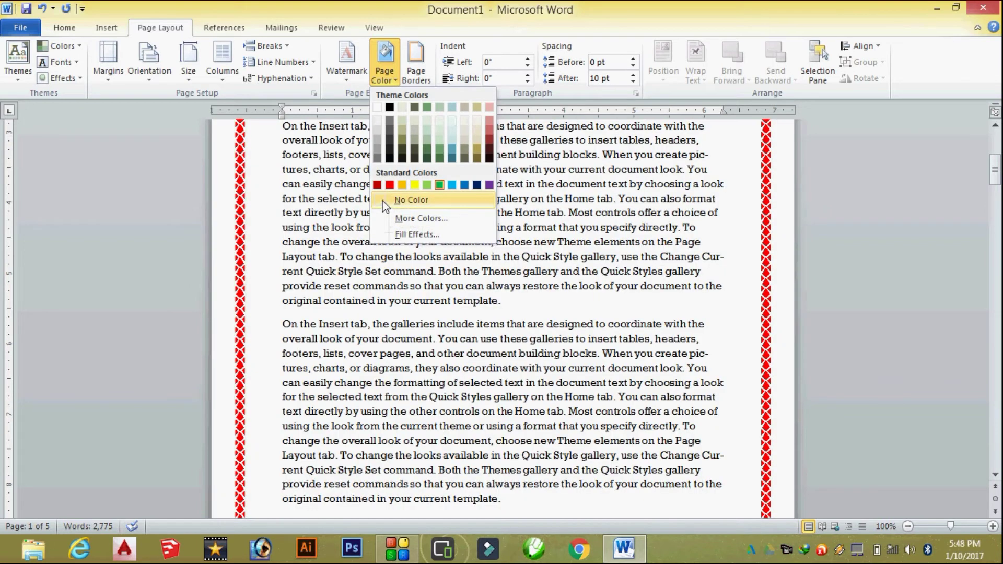
{"action": "left_click", "coordinate": [389, 200]}
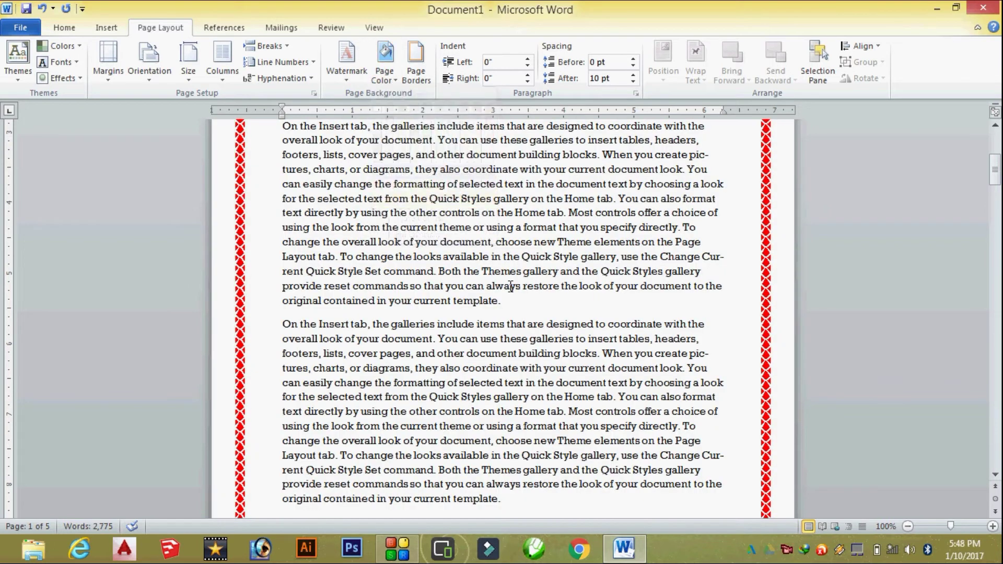
{"action": "scroll", "coordinate": [511, 286], "scroll_direction": "up", "scroll_amount": 2}
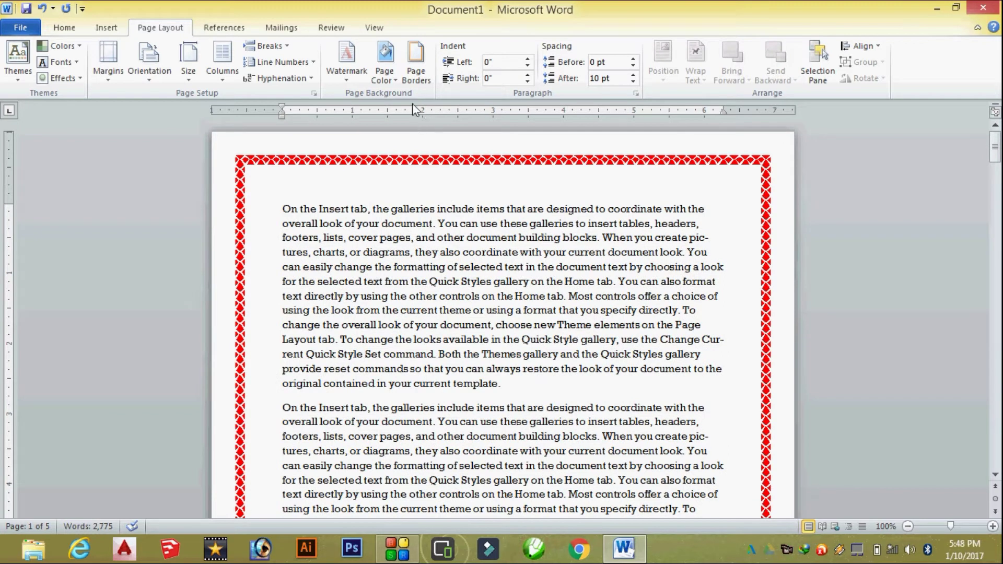
Set the page border to None to remove the red art border.
{"action": "left_click", "coordinate": [416, 65]}
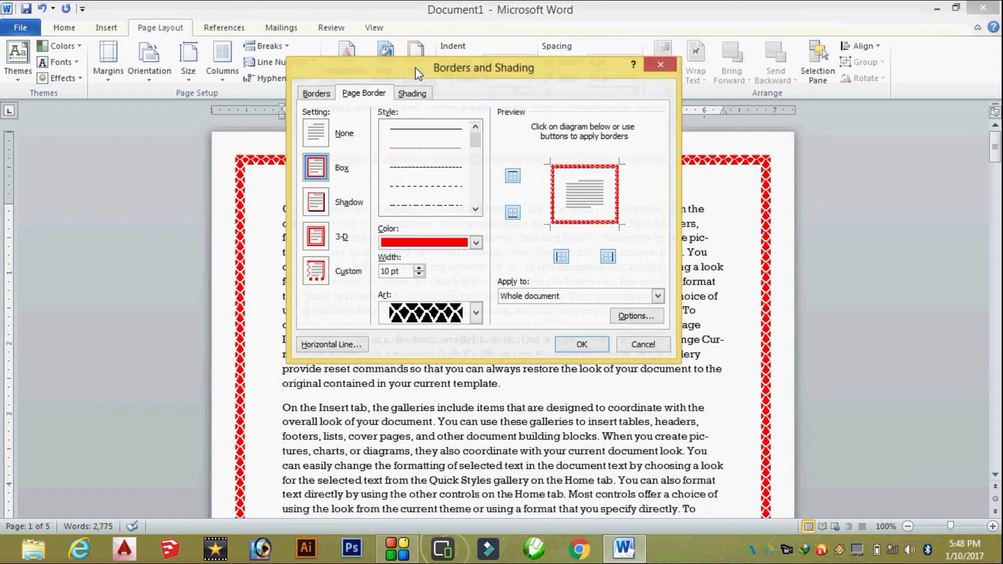
{"action": "left_click", "coordinate": [321, 137]}
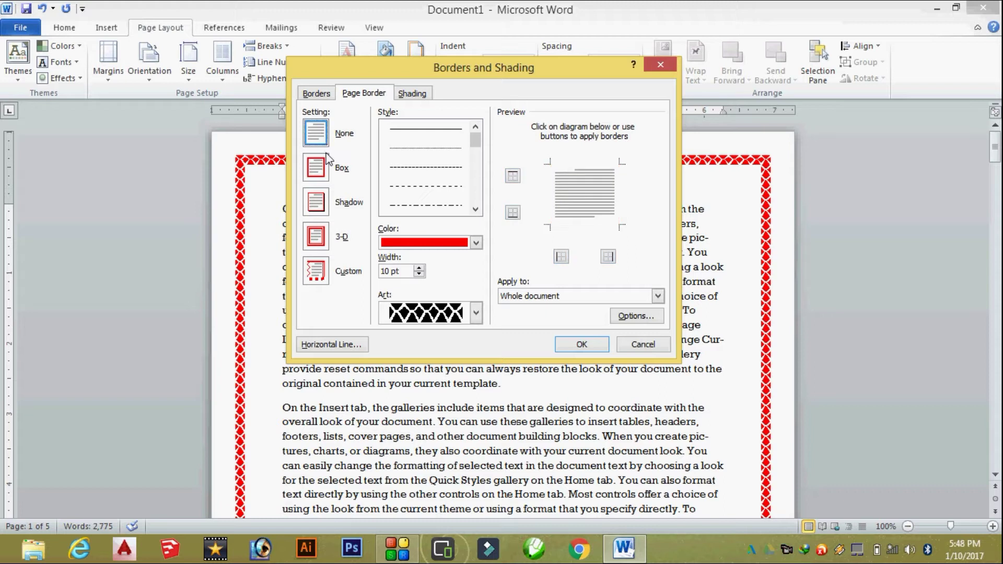
{"action": "left_click", "coordinate": [581, 344]}
{"action": "scroll", "coordinate": [514, 269], "scroll_direction": "down", "scroll_amount": 5}
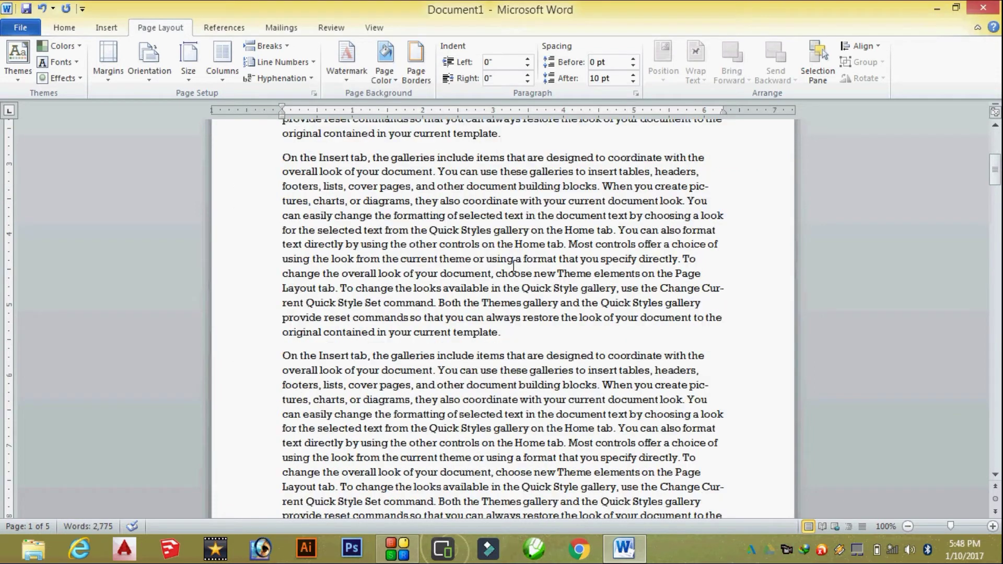
{"action": "scroll", "coordinate": [514, 266], "scroll_direction": "up", "scroll_amount": 6}
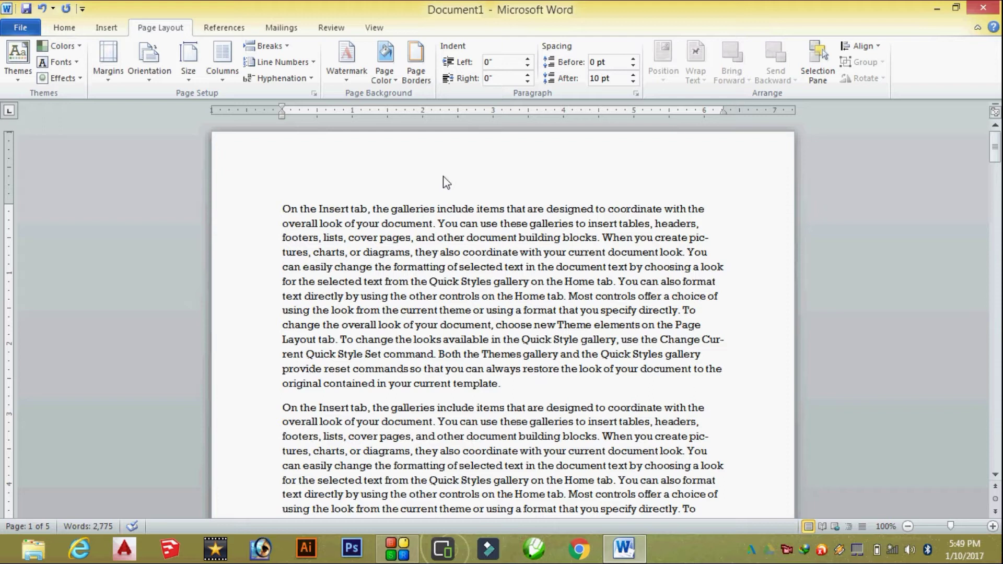
{"action": "scroll", "coordinate": [444, 180], "scroll_direction": "down", "scroll_amount": 4}
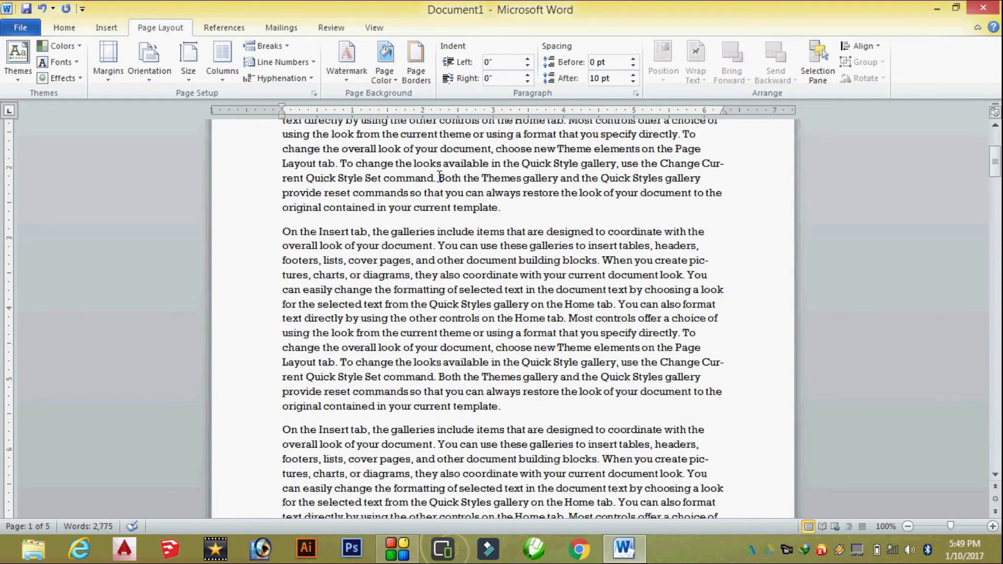
{"action": "scroll", "coordinate": [439, 179], "scroll_direction": "up", "scroll_amount": 4}
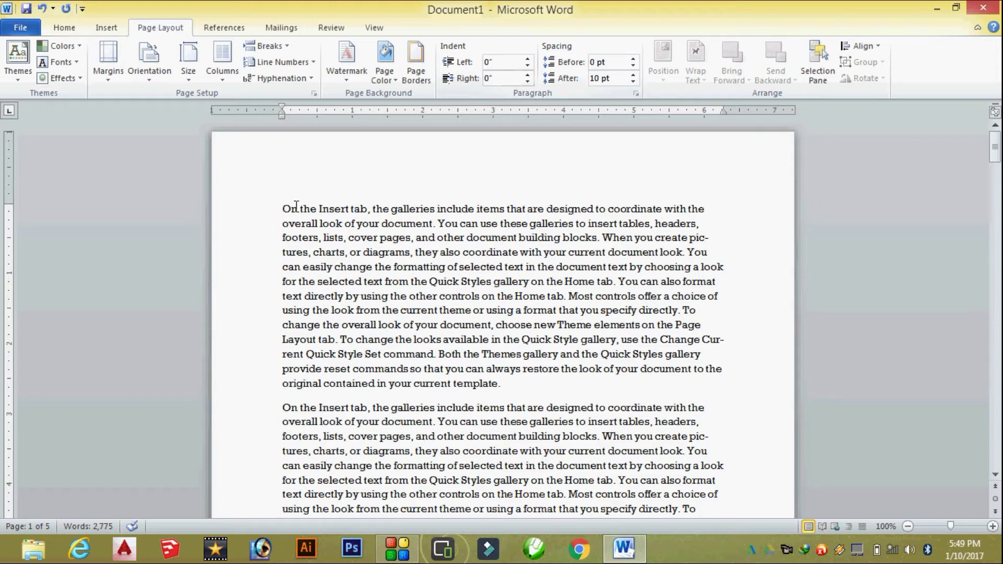
Increase the first paragraph's left indent to 1.3".
{"action": "left_click", "coordinate": [528, 59]}
{"action": "left_click", "coordinate": [528, 59]}
{"action": "left_click", "coordinate": [528, 59]}
{"action": "left_click", "coordinate": [528, 59]}
{"action": "left_click", "coordinate": [528, 59]}
{"action": "left_click", "coordinate": [528, 59]}
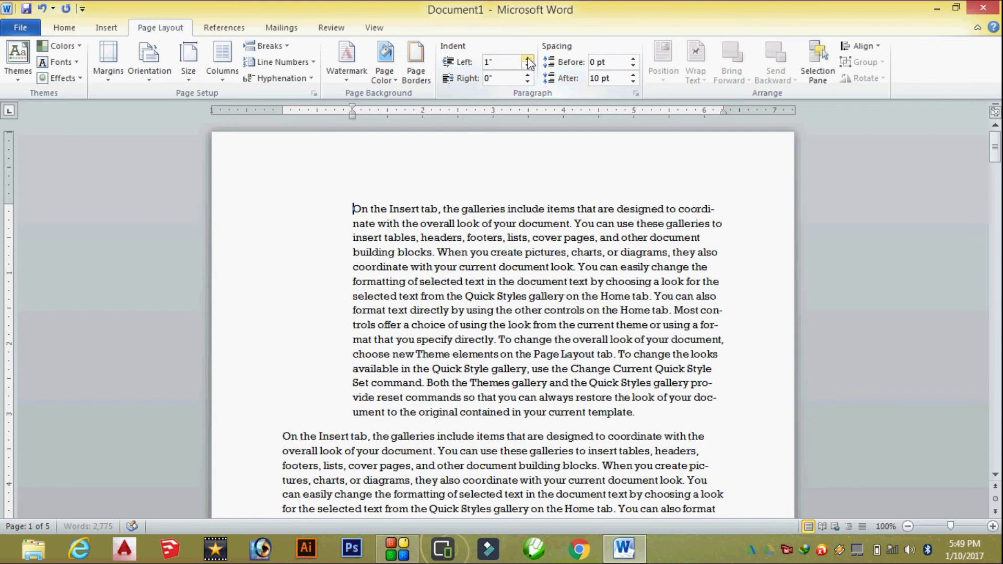
{"action": "left_click", "coordinate": [527, 59]}
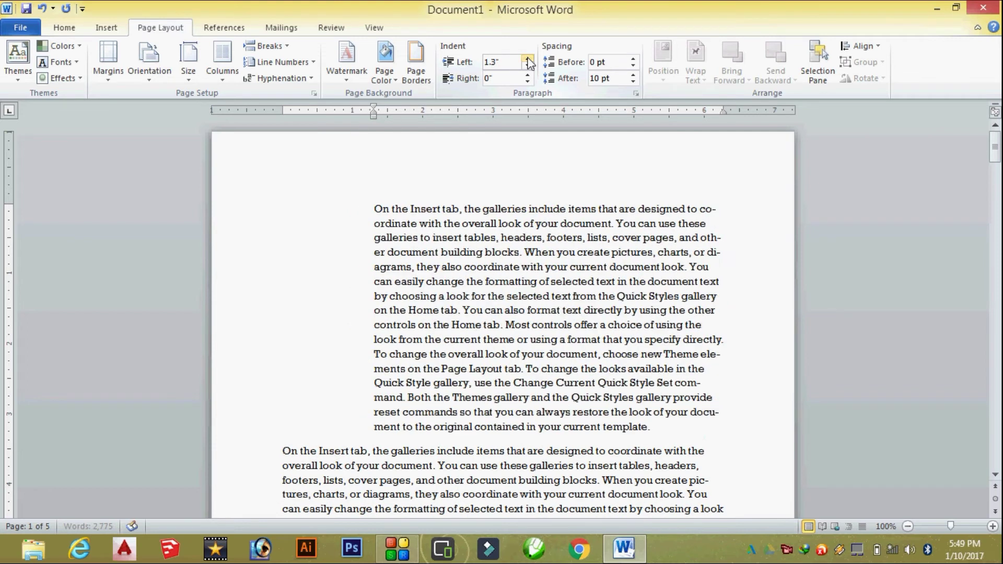
Add 126 pt of space before the first paragraph.
{"action": "left_click", "coordinate": [634, 59]}
{"action": "left_click", "coordinate": [633, 59]}
{"action": "left_click", "coordinate": [633, 59]}
{"action": "left_click", "coordinate": [634, 59]}
{"action": "left_click", "coordinate": [633, 59]}
{"action": "left_click", "coordinate": [633, 59]}
{"action": "left_click", "coordinate": [633, 59]}
{"action": "left_click", "coordinate": [633, 59]}
{"action": "left_click", "coordinate": [633, 59]}
{"action": "left_click", "coordinate": [633, 59]}
{"action": "left_click", "coordinate": [633, 59]}
{"action": "left_click", "coordinate": [633, 59]}
Give the second paragraph 354 pt of space before it.
{"action": "left_click", "coordinate": [633, 59]}
{"action": "left_click", "coordinate": [633, 59]}
{"action": "left_click", "coordinate": [633, 59]}
{"action": "left_click", "coordinate": [633, 59]}
{"action": "left_click", "coordinate": [633, 59]}
{"action": "left_click", "coordinate": [633, 59]}
{"action": "left_click", "coordinate": [633, 59]}
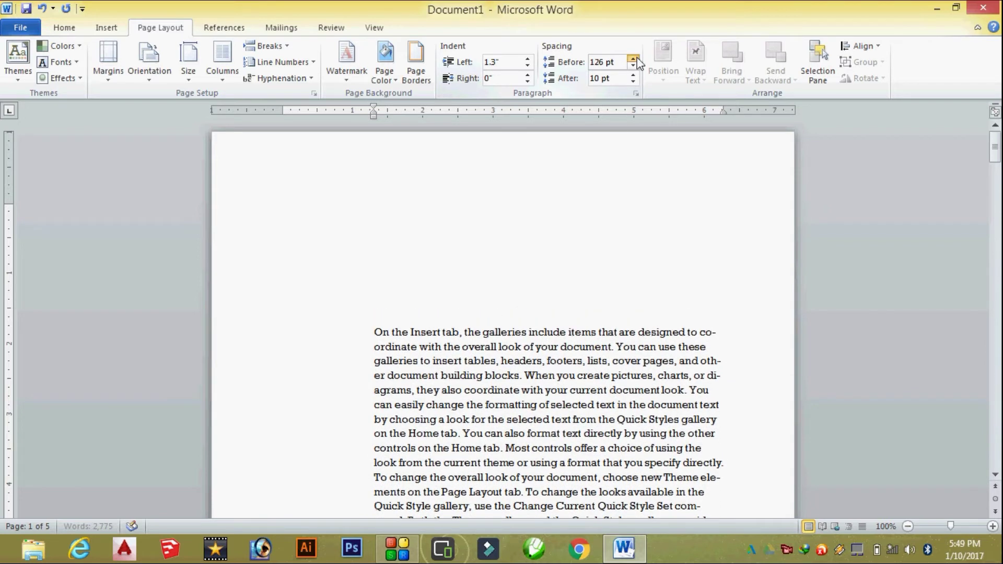
{"action": "scroll", "coordinate": [438, 335], "scroll_direction": "down", "scroll_amount": 3}
{"action": "left_click", "coordinate": [283, 399]}
{"action": "left_click", "coordinate": [633, 59]}
{"action": "left_click_drag", "start_coordinate": [634, 59], "coordinate": [633, 59]}
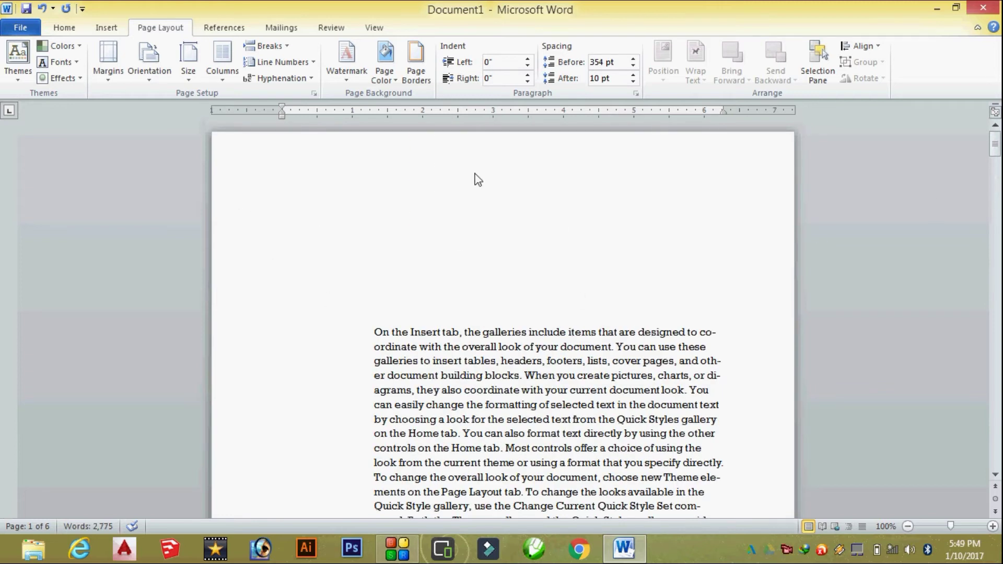
Draw two rectangles with Insert > Shapes, one above and one below the first paragraph.
{"action": "left_click", "coordinate": [106, 27]}
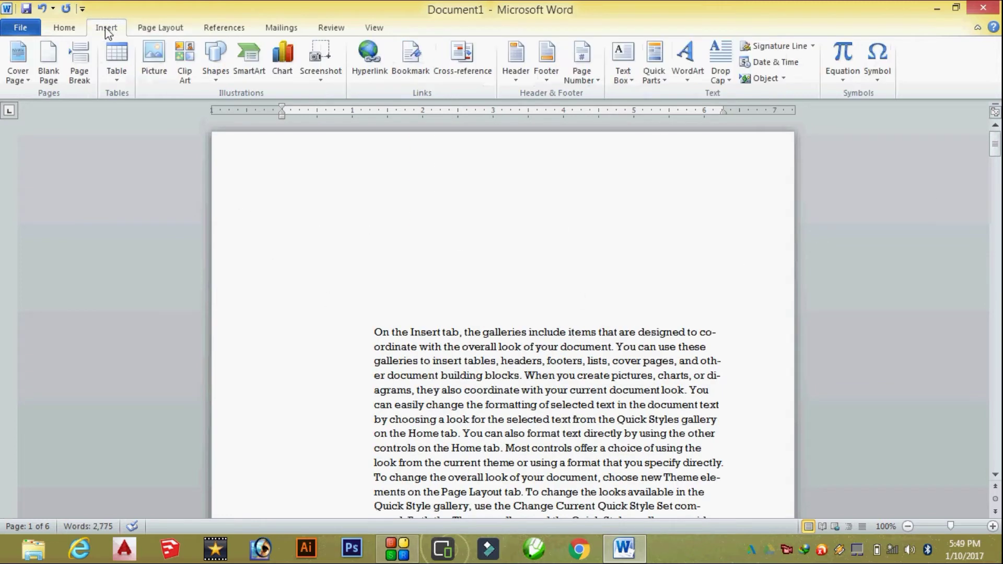
{"action": "left_click", "coordinate": [214, 78]}
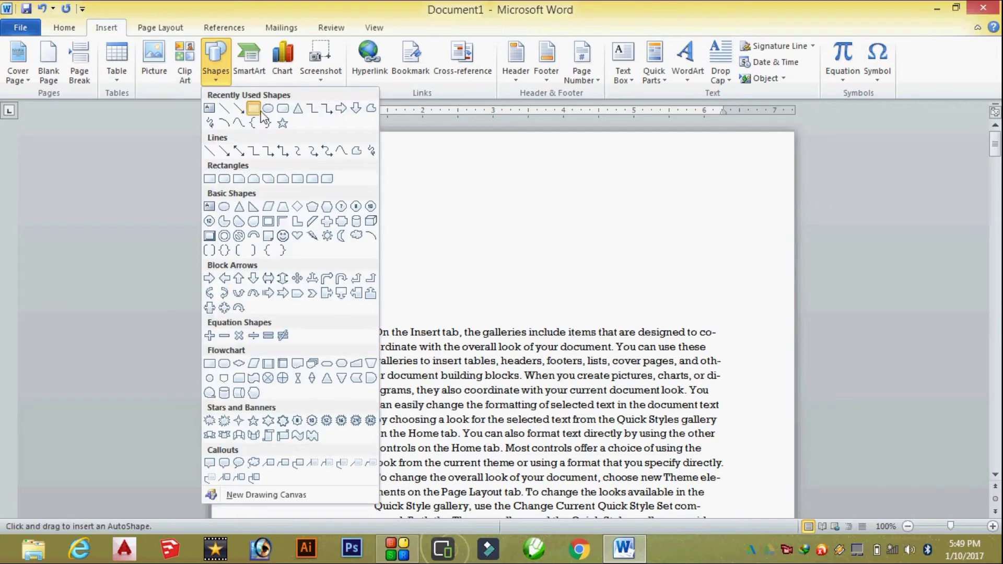
{"action": "left_click", "coordinate": [257, 113]}
{"action": "mouse_move", "coordinate": [220, 138]}
{"action": "left_mouse_down"}
{"action": "mouse_move", "coordinate": [246, 259]}
{"action": "mouse_move", "coordinate": [477, 307]}
{"action": "mouse_move", "coordinate": [719, 306]}
{"action": "mouse_move", "coordinate": [749, 325]}
{"action": "mouse_move", "coordinate": [770, 321]}
{"action": "left_mouse_up"}
{"action": "scroll", "coordinate": [665, 303], "scroll_direction": "down", "scroll_amount": 6}
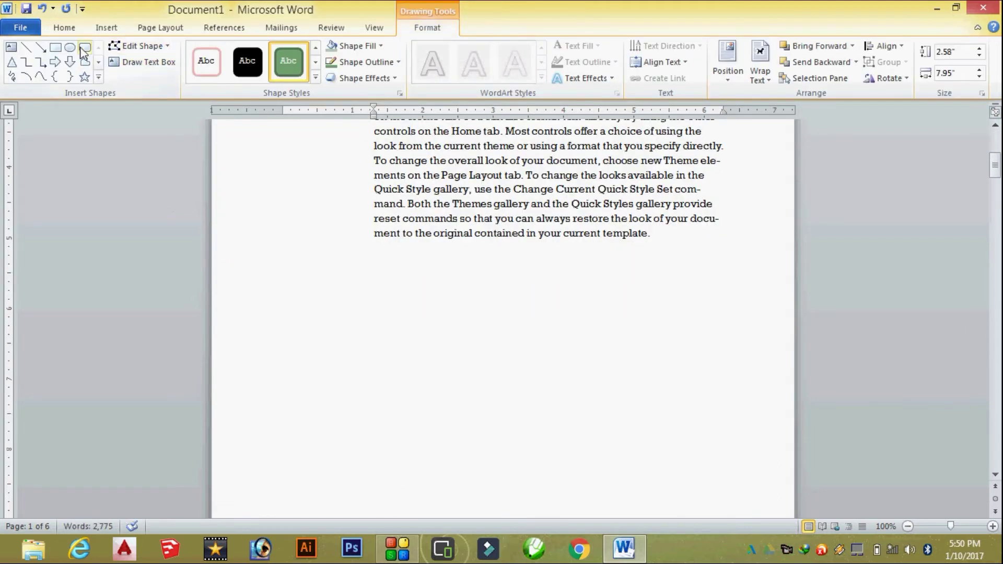
{"action": "left_click", "coordinate": [55, 47]}
{"action": "left_click_drag", "start_coordinate": [219, 261], "coordinate": [780, 523]}
{"action": "scroll", "coordinate": [566, 342], "scroll_direction": "up", "scroll_amount": 4}
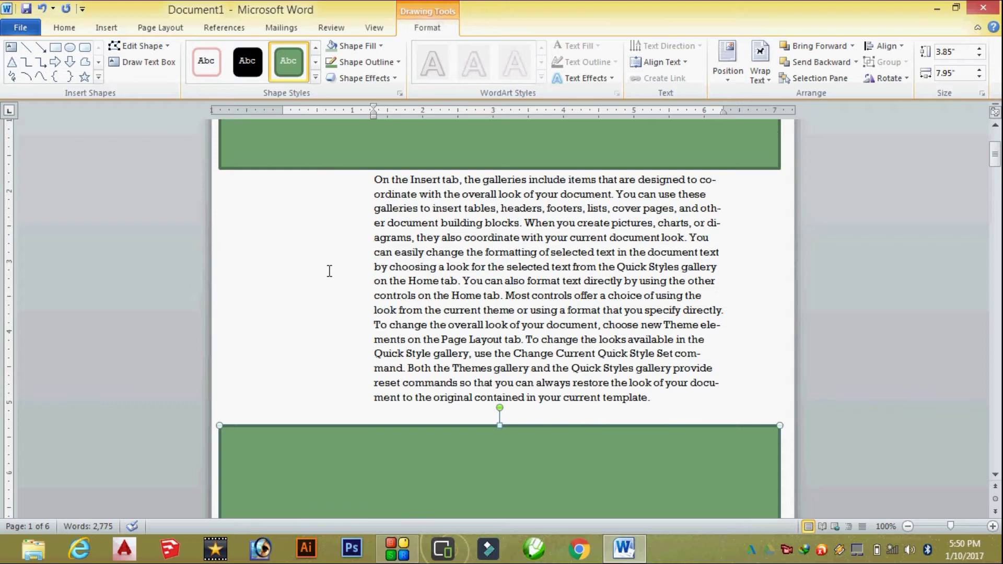
{"action": "left_click_drag", "start_coordinate": [368, 182], "coordinate": [655, 395]}
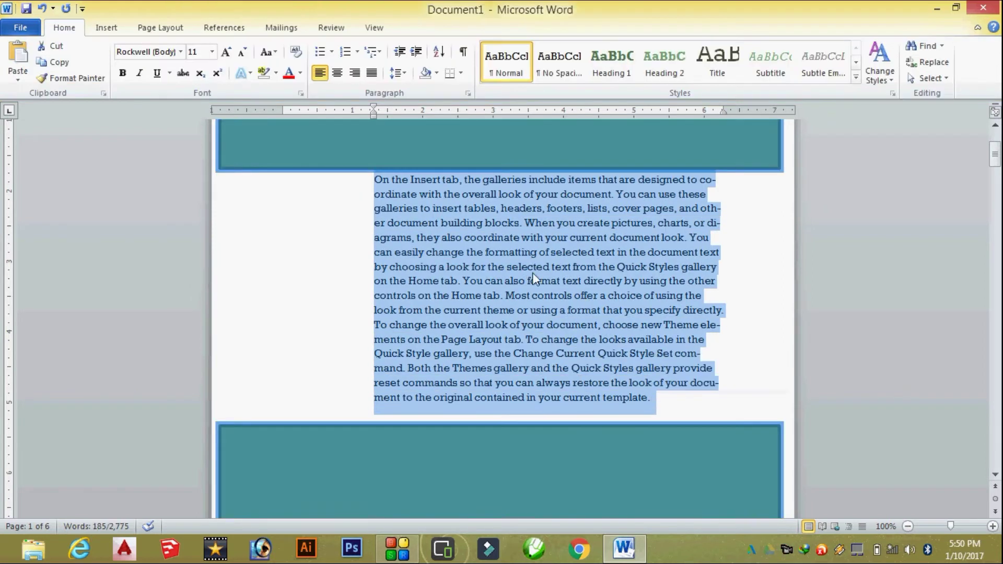
Deselect the paragraph text and undo the last rectangle with Ctrl+Z.
{"action": "left_click", "coordinate": [161, 27]}
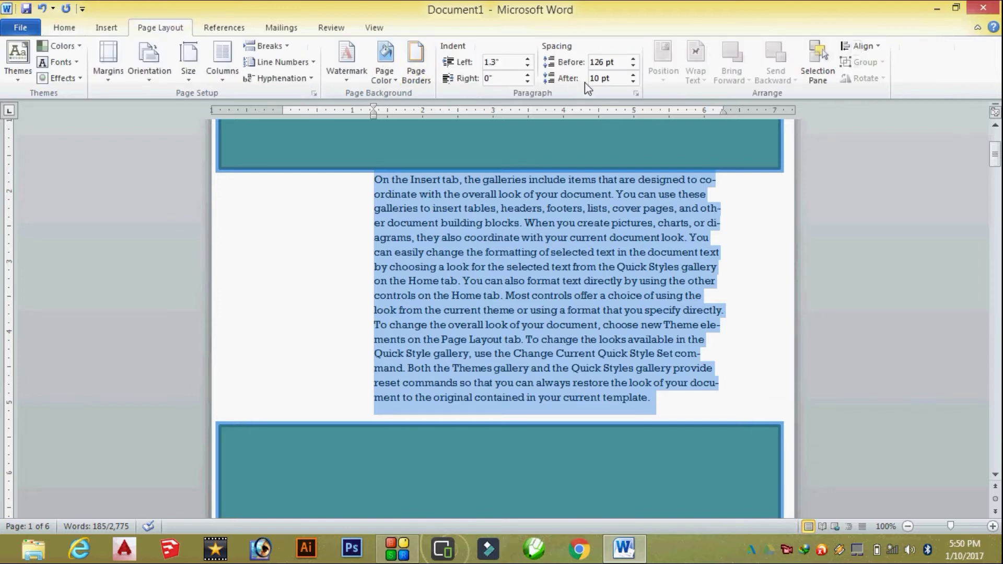
{"action": "scroll", "coordinate": [531, 210], "scroll_direction": "up", "scroll_amount": 2}
{"action": "scroll", "coordinate": [530, 284], "scroll_direction": "up", "scroll_amount": 2}
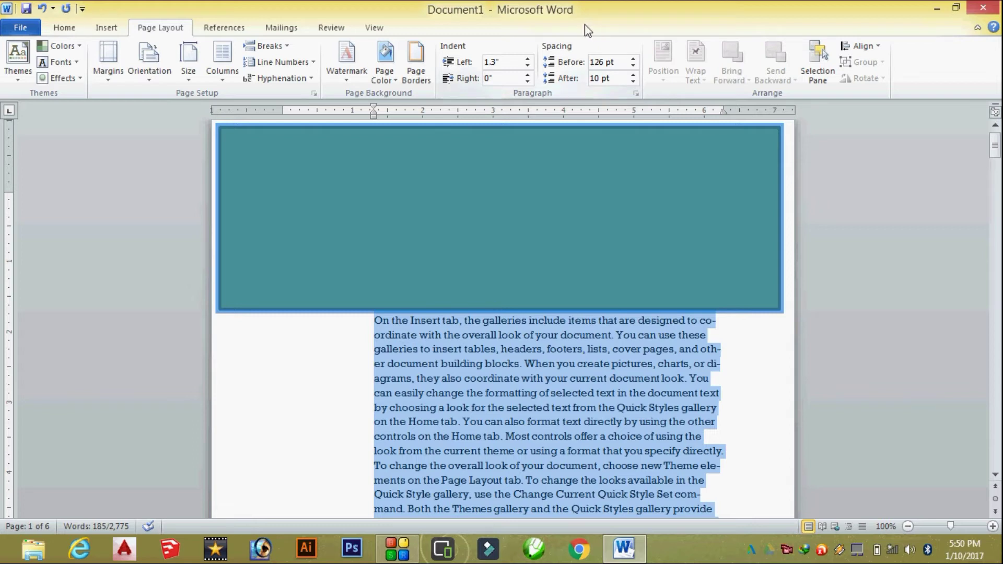
{"action": "left_click", "coordinate": [899, 238]}
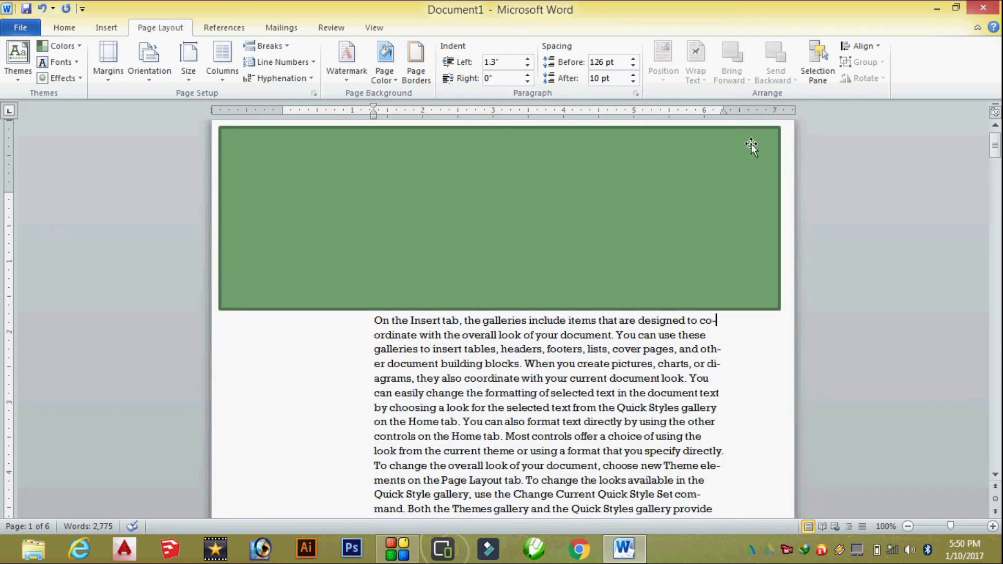
{"action": "key", "text": "ctrl+z"}
{"action": "key", "text": "ctrl+z"}
{"action": "key", "text": "ctrl+z"}
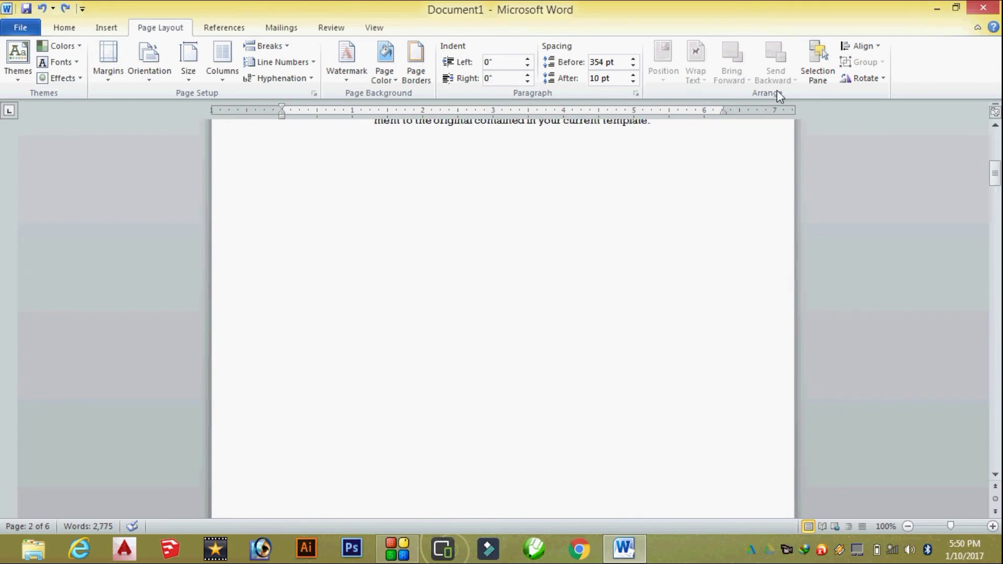
Undo three changes back to the green watermarked pages and reopen Page Borders.
{"action": "scroll", "coordinate": [586, 202], "scroll_direction": "up", "scroll_amount": 10}
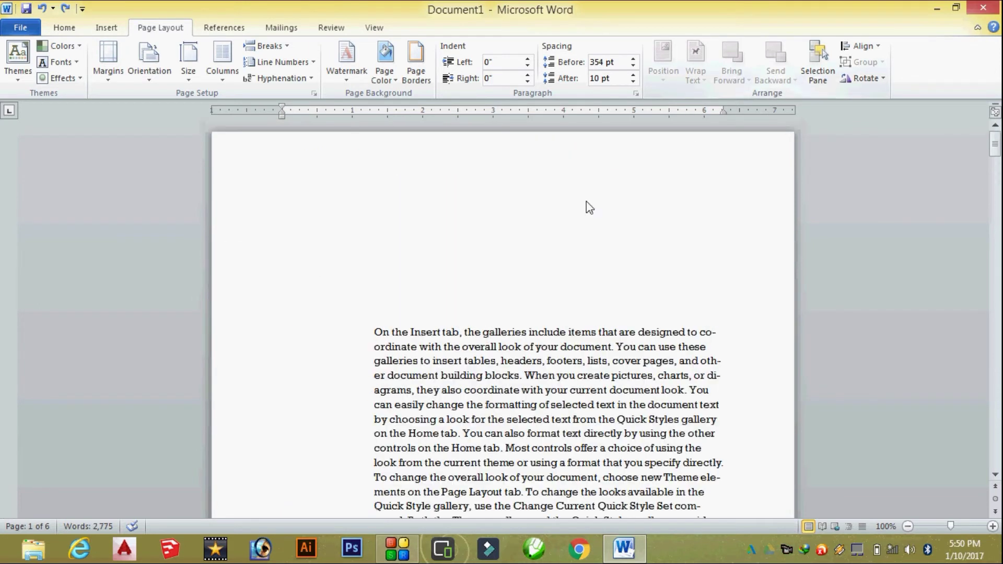
{"action": "key", "text": "ctrl+z"}
{"action": "key", "text": "ctrl+z"}
{"action": "key", "text": "ctrl+z"}
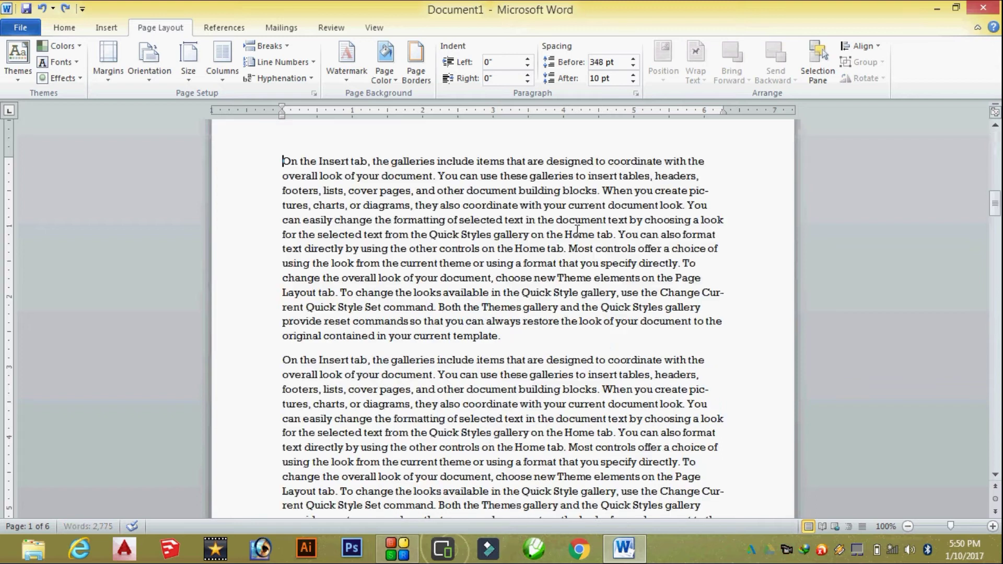
{"action": "key", "text": "ctrl+z"}
{"action": "key", "text": "ctrl+z"}
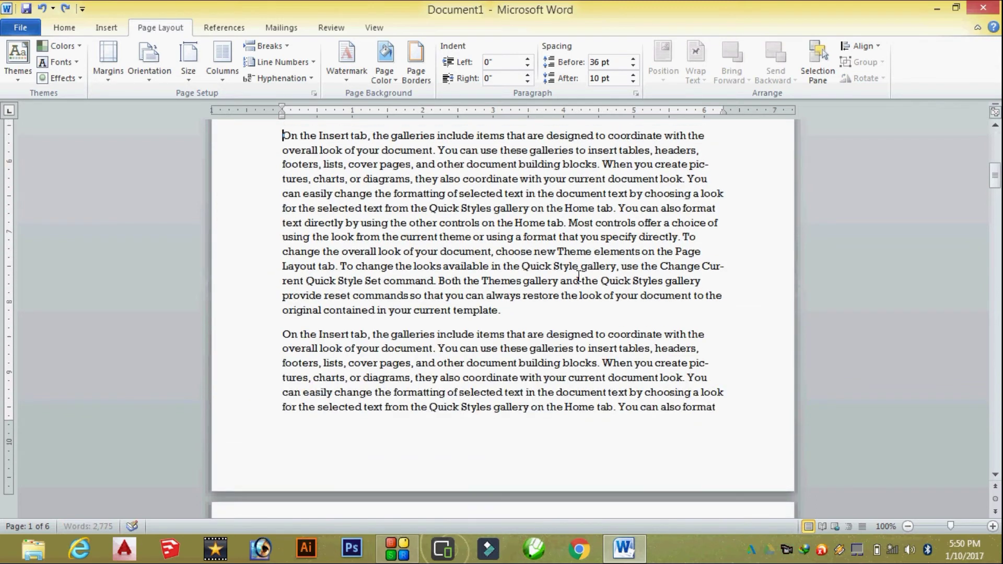
{"action": "key", "text": "ctrl+z"}
{"action": "key", "text": "ctrl+z"}
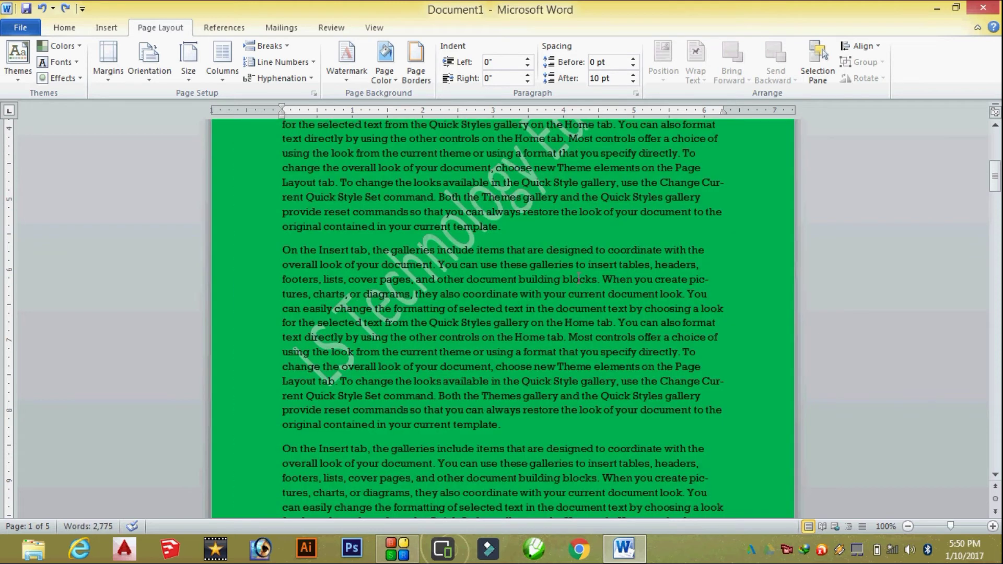
{"action": "left_click", "coordinate": [409, 61]}
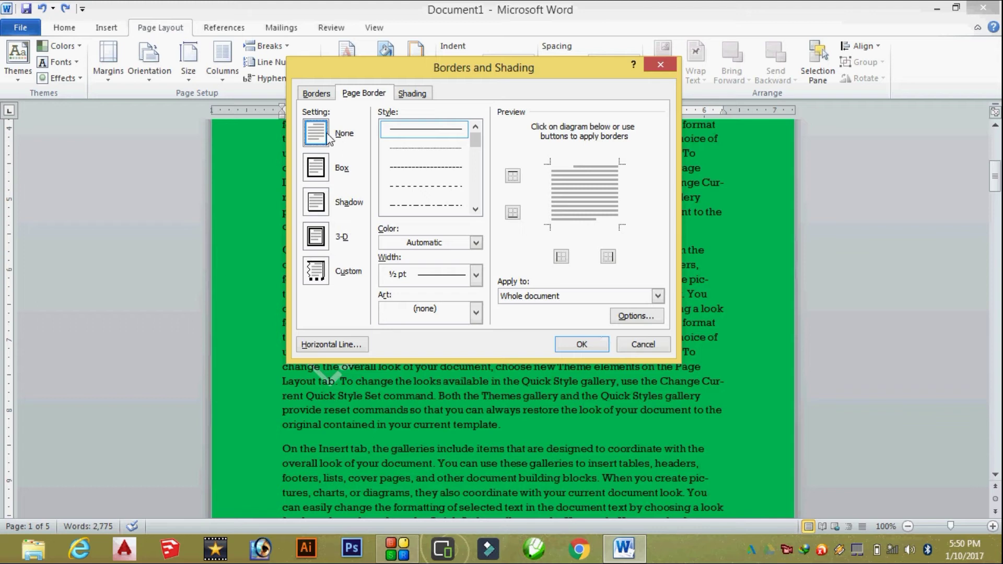
Close Borders and Shading without a border and set Page Color to No Color.
{"action": "left_click", "coordinate": [582, 344]}
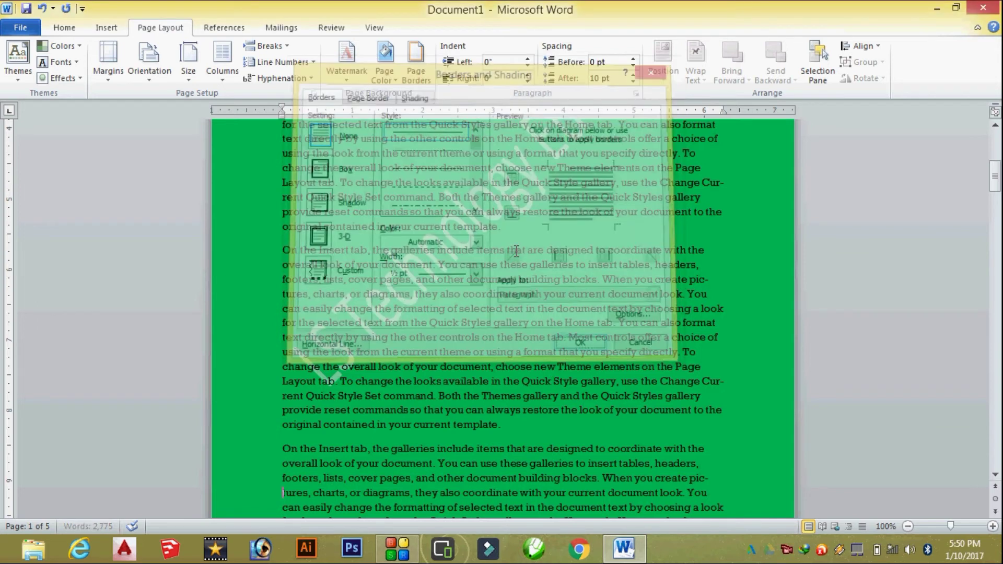
{"action": "left_click", "coordinate": [386, 76]}
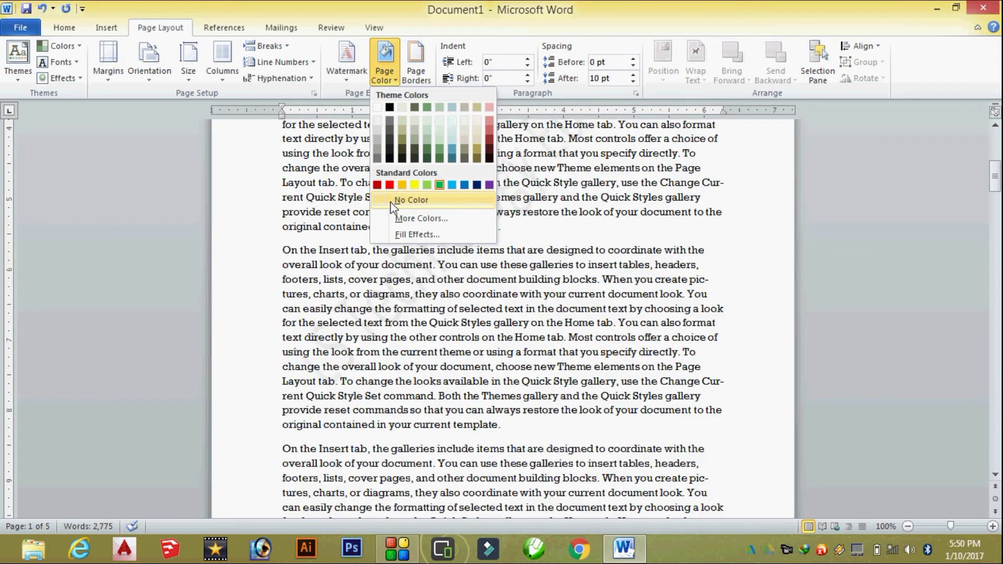
{"action": "left_click", "coordinate": [391, 201]}
Remove the watermark from the pages.
{"action": "left_click", "coordinate": [353, 78]}
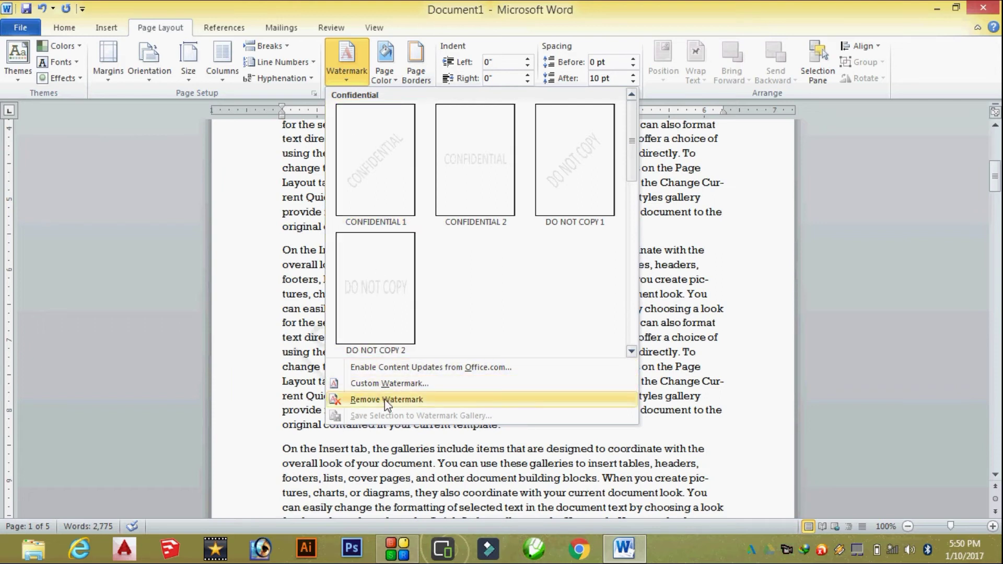
{"action": "left_click", "coordinate": [345, 399]}
{"action": "scroll", "coordinate": [593, 372], "scroll_direction": "up", "scroll_amount": 4}
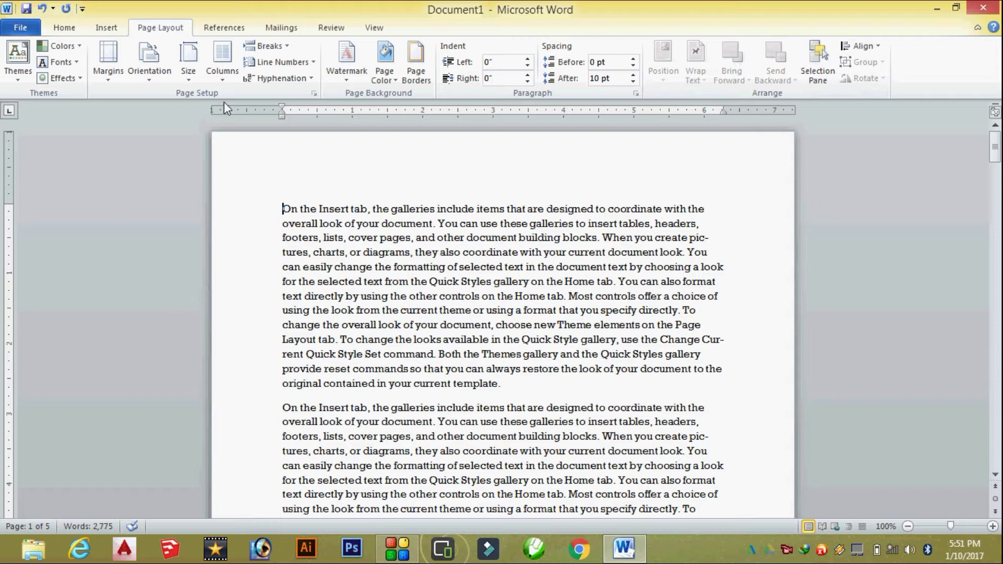
Insert the woman-at-computer clip art found by searching 'computer' into the first paragraph.
{"action": "left_click", "coordinate": [107, 29]}
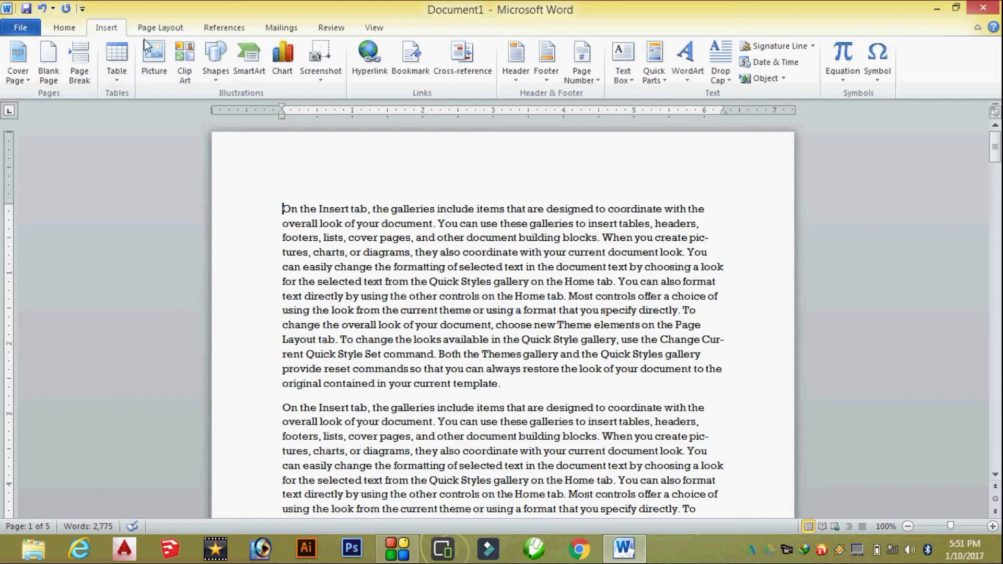
{"action": "left_click", "coordinate": [181, 66]}
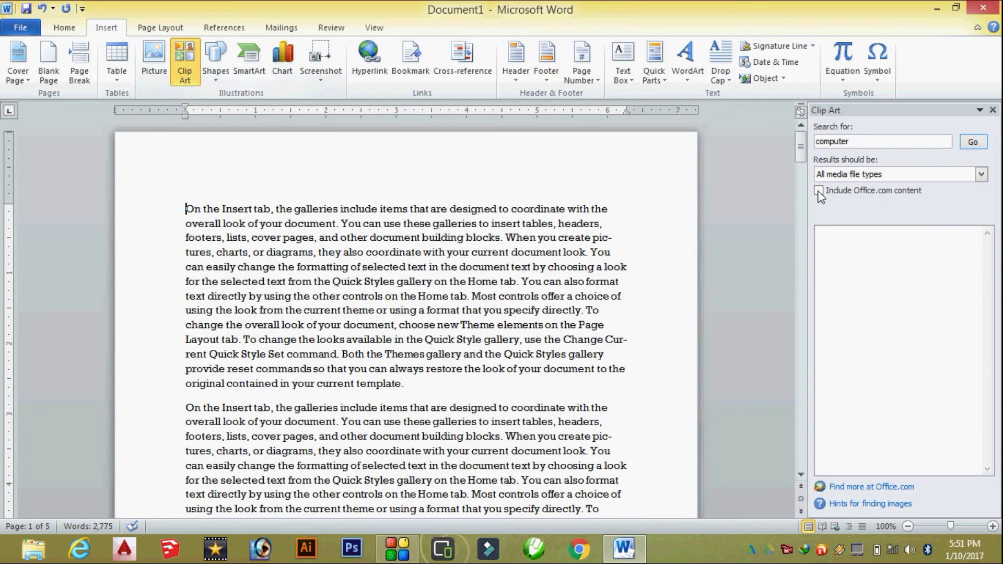
{"action": "left_click", "coordinate": [972, 142]}
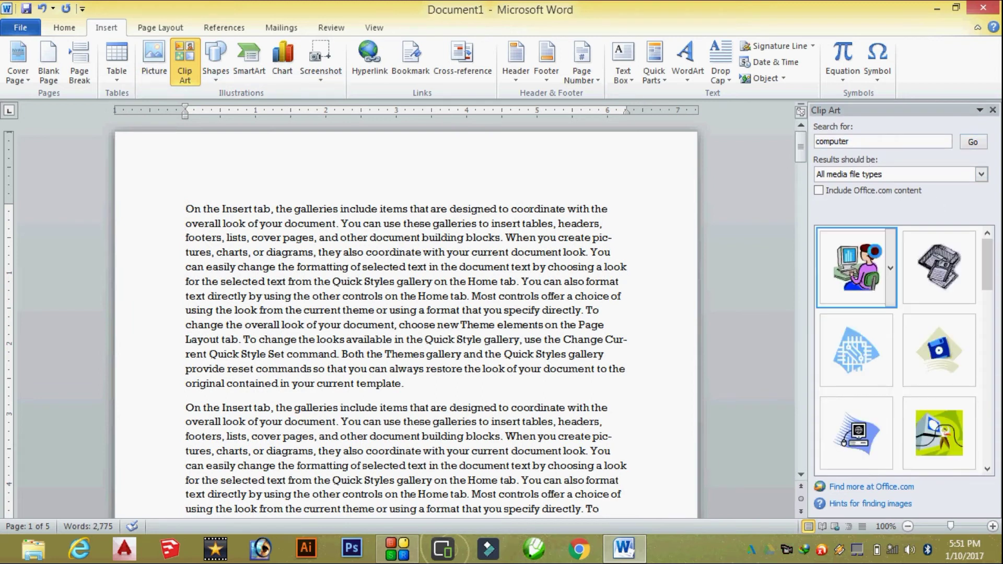
{"action": "left_click", "coordinate": [856, 268]}
{"action": "left_click_drag", "start_coordinate": [262, 238], "coordinate": [377, 320]}
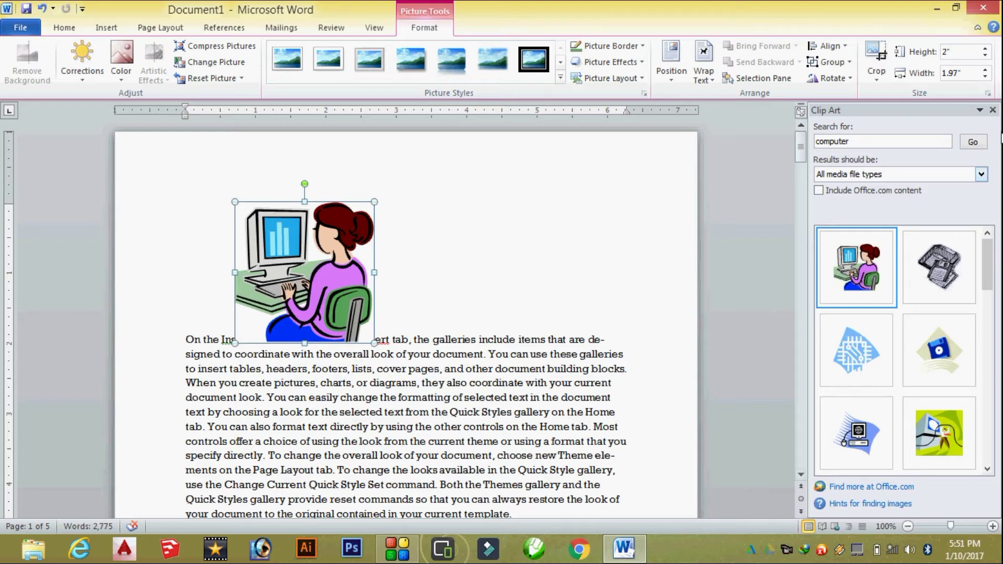
{"action": "left_click", "coordinate": [991, 112]}
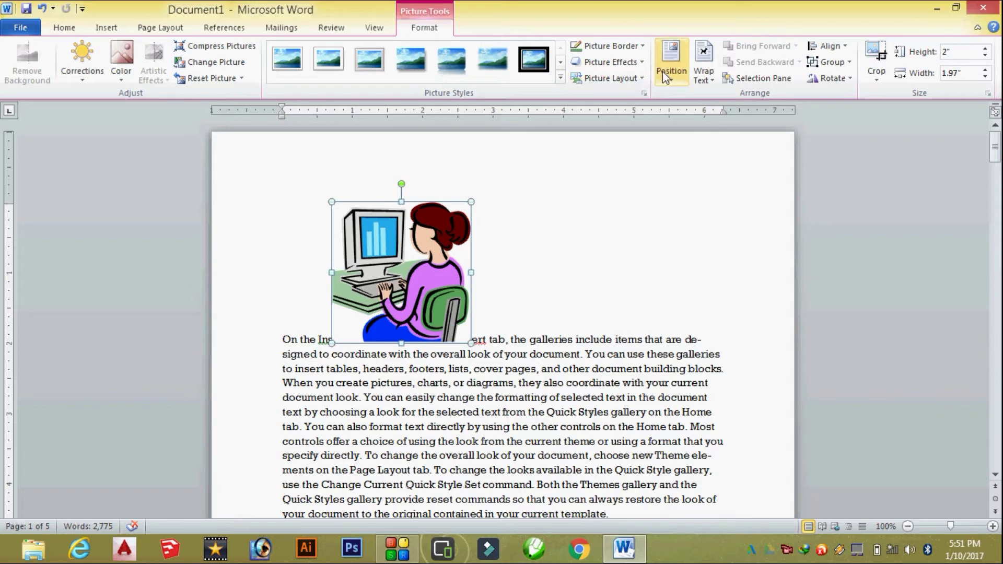
Set the clip art's position to top centre with text wrapping.
{"action": "left_click", "coordinate": [672, 60]}
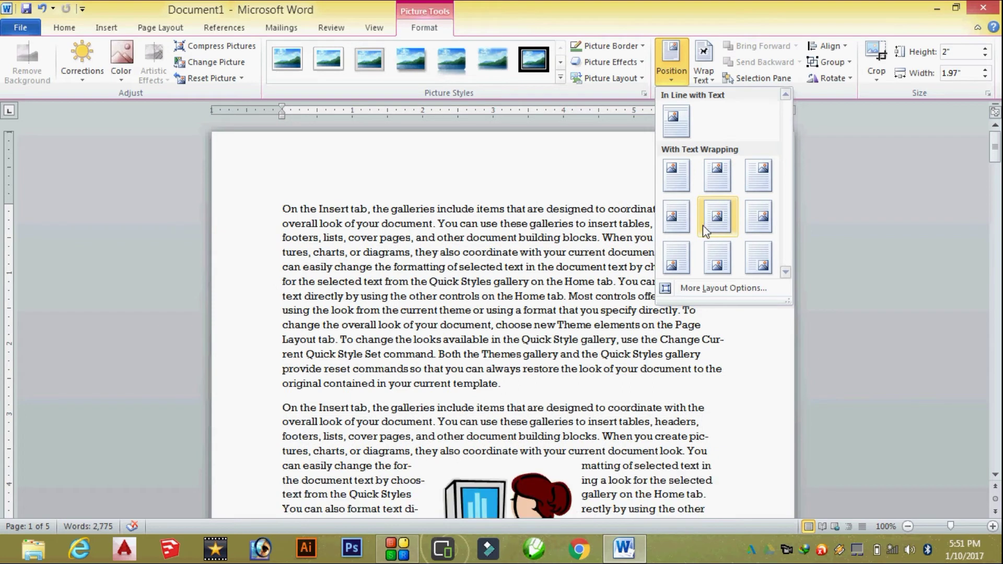
{"action": "left_click_drag", "start_coordinate": [998, 156], "coordinate": [996, 183]}
{"action": "left_click", "coordinate": [679, 70]}
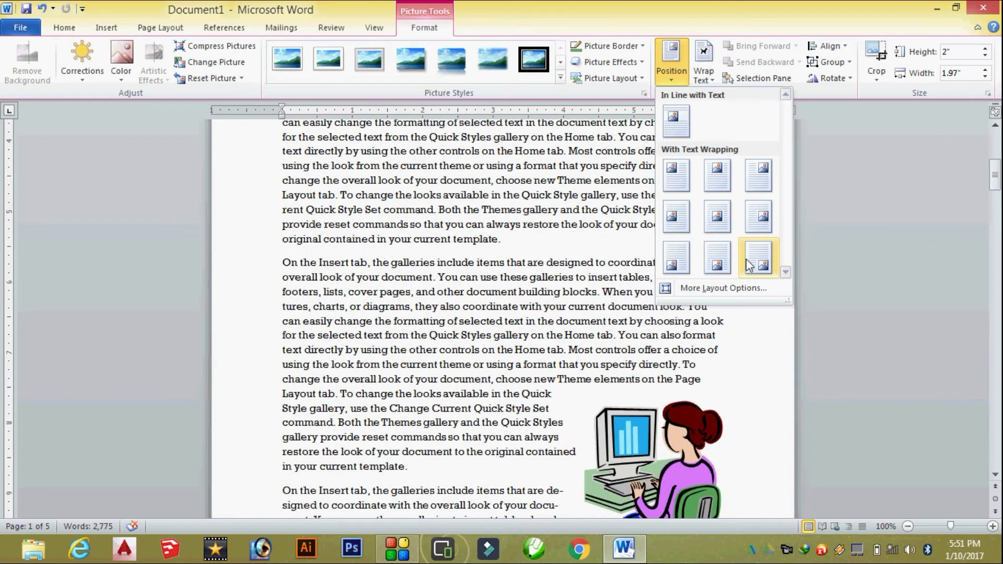
{"action": "left_click", "coordinate": [719, 174]}
{"action": "scroll", "coordinate": [974, 179], "scroll_direction": "up", "scroll_amount": 5}
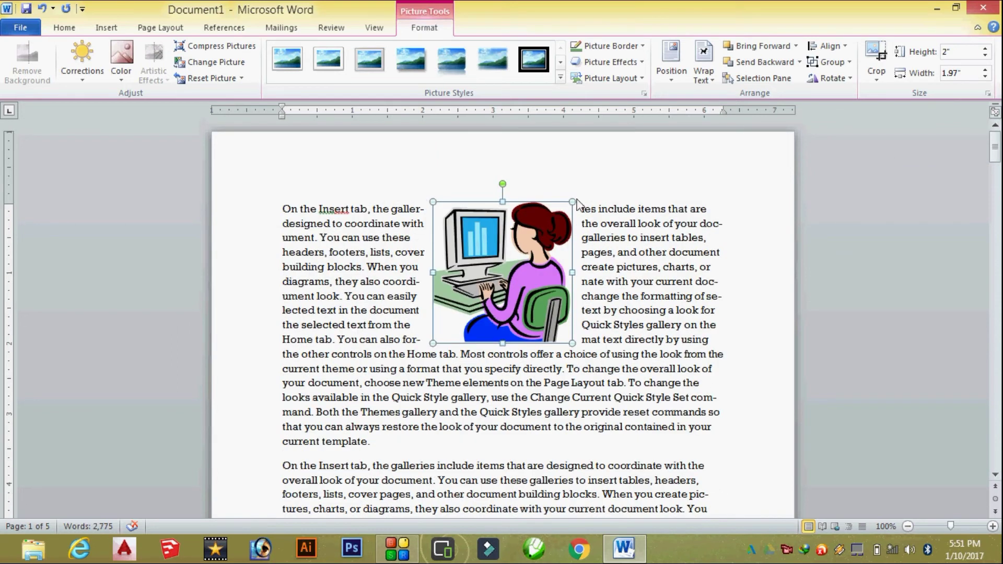
Set the woman-at-computer clip art's Wrap Text to Square.
{"action": "left_click", "coordinate": [704, 70]}
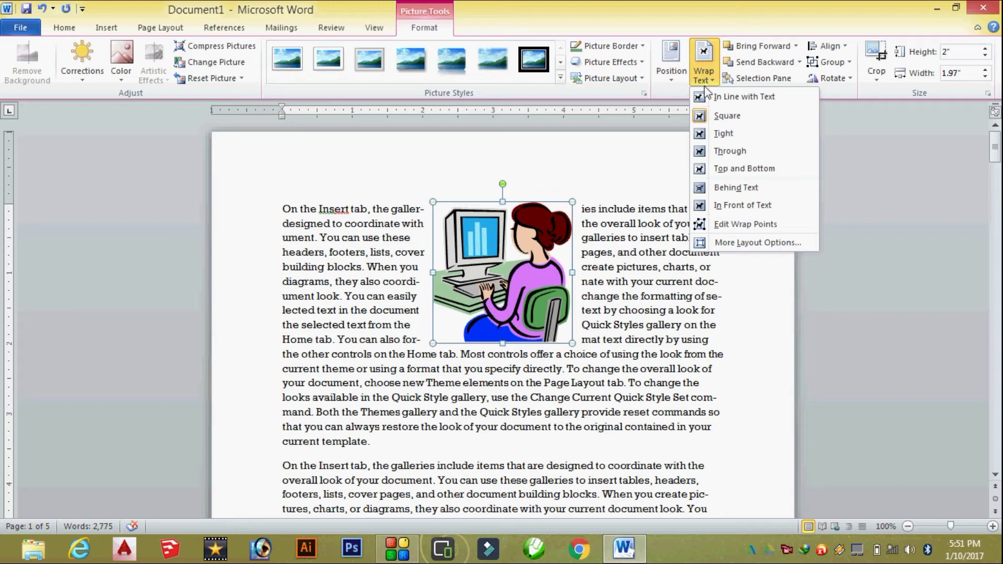
{"action": "left_click", "coordinate": [707, 118]}
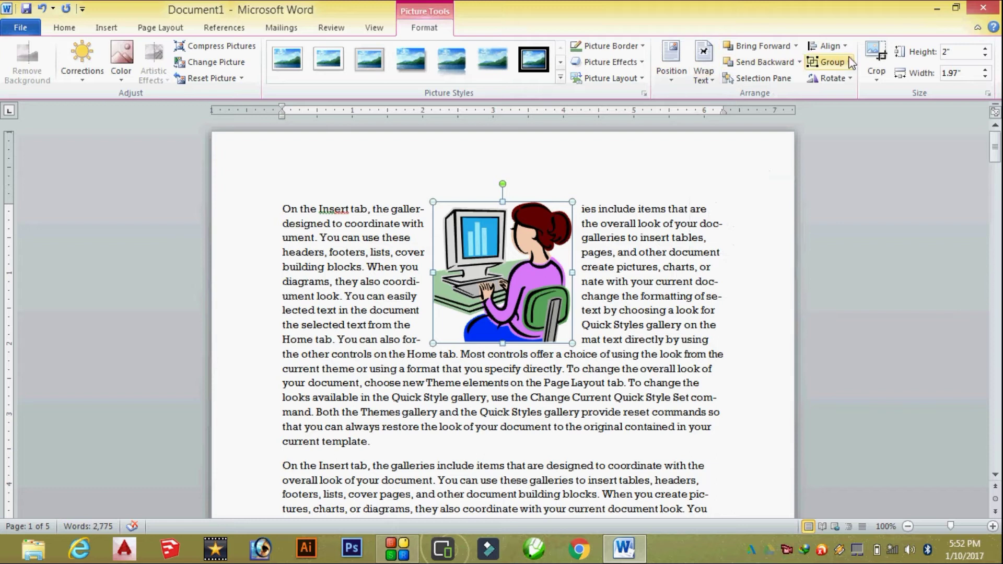
Show Picture 4 in the Selection Pane, then paste a copy enlarged to 2.98" by 2.94".
{"action": "left_click", "coordinate": [774, 78]}
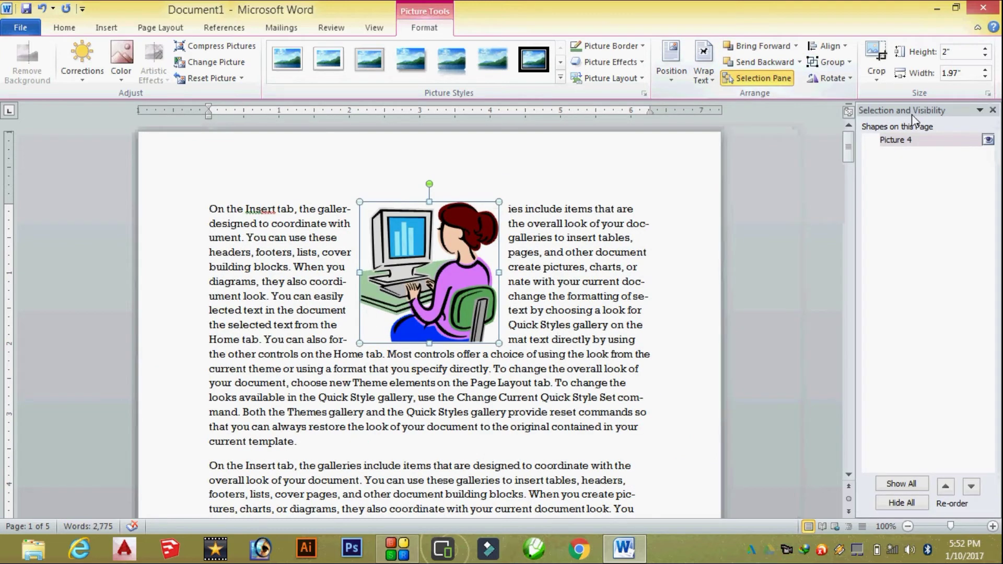
{"action": "left_click", "coordinate": [924, 140]}
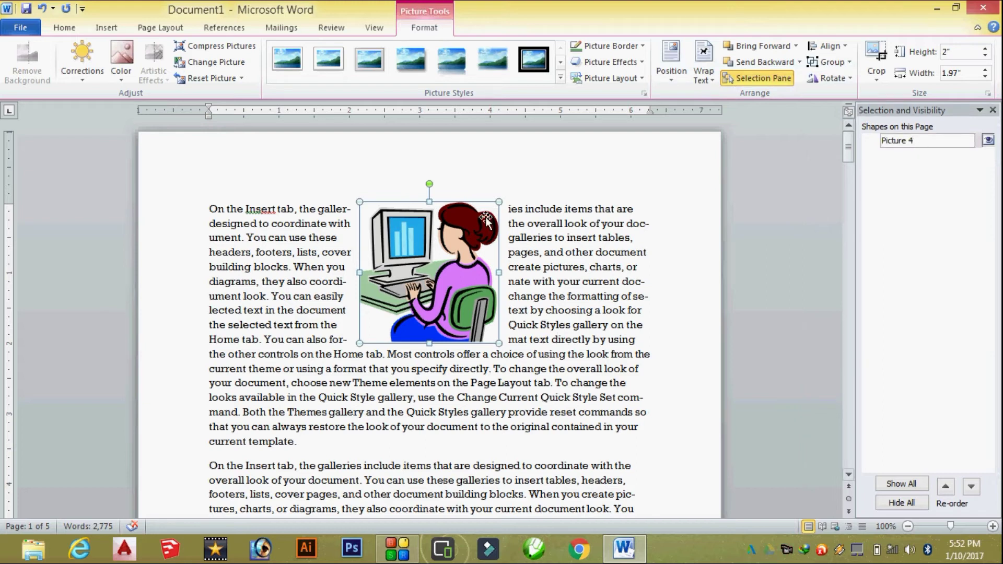
{"action": "key", "text": "Return"}
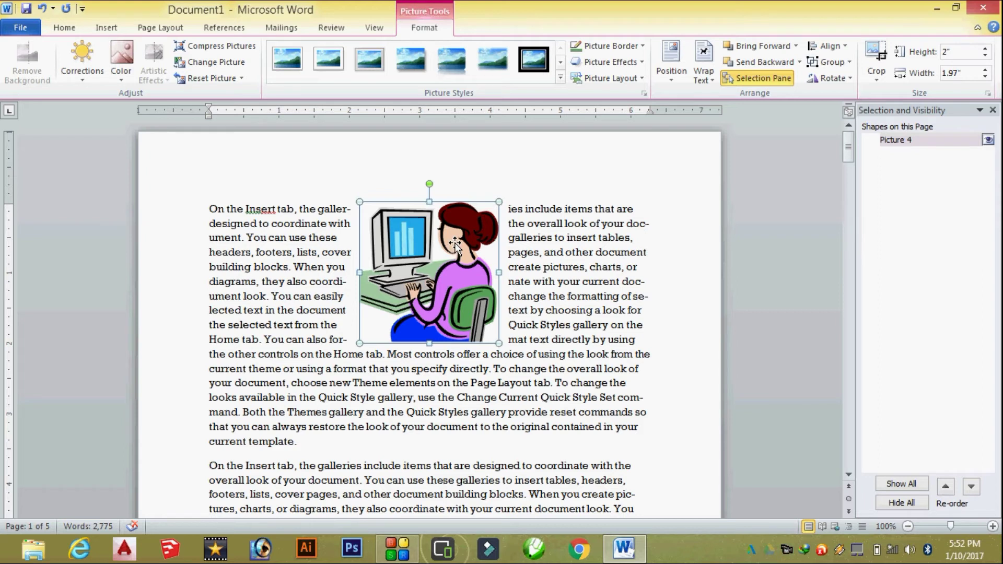
{"action": "key", "text": "ctrl+v"}
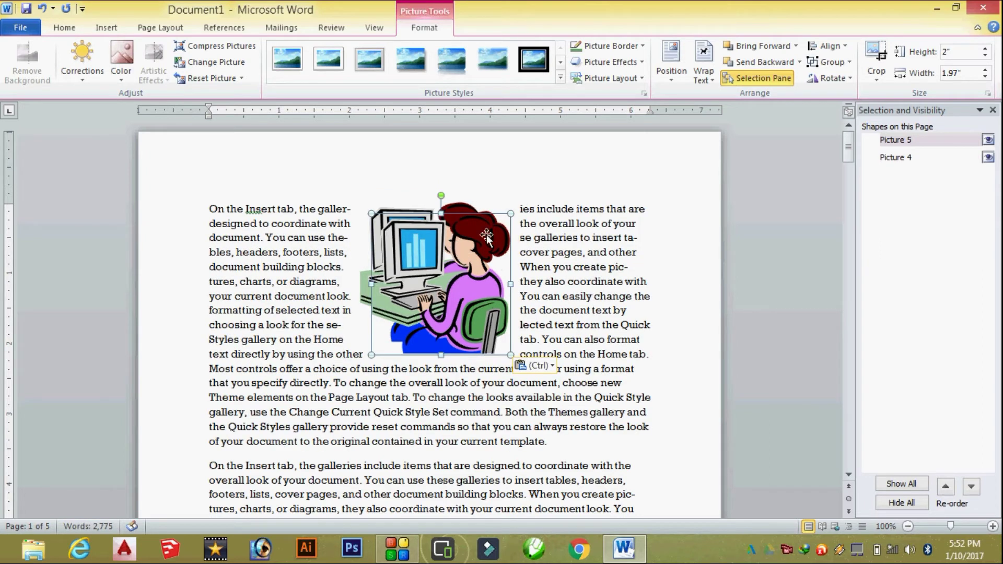
{"action": "left_click_drag", "start_coordinate": [542, 184], "coordinate": [577, 144]}
Move the copy and toggle Picture 4 between Bring Forward and Send Backward, ending behind.
{"action": "left_click_drag", "start_coordinate": [505, 256], "coordinate": [493, 270]}
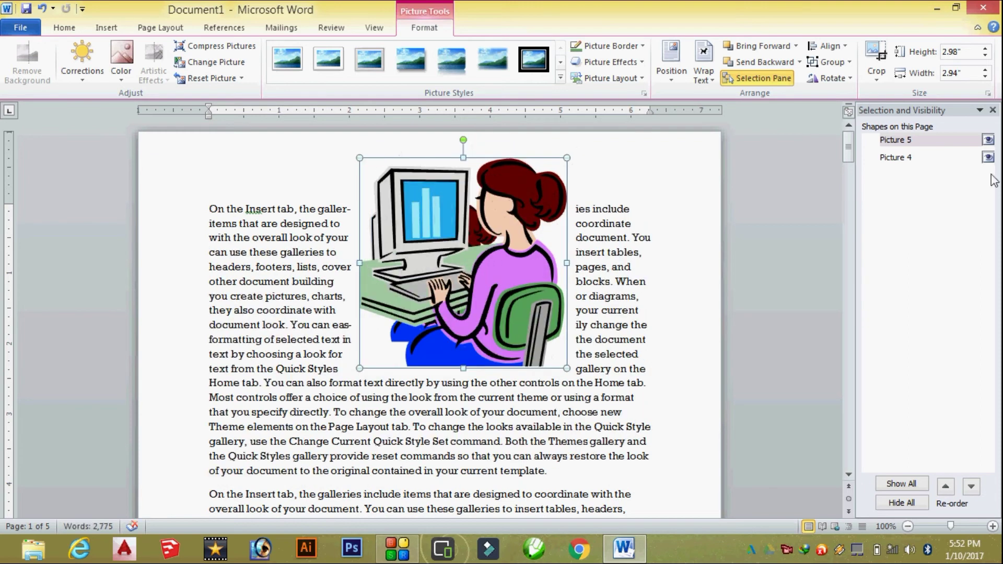
{"action": "left_click", "coordinate": [895, 157]}
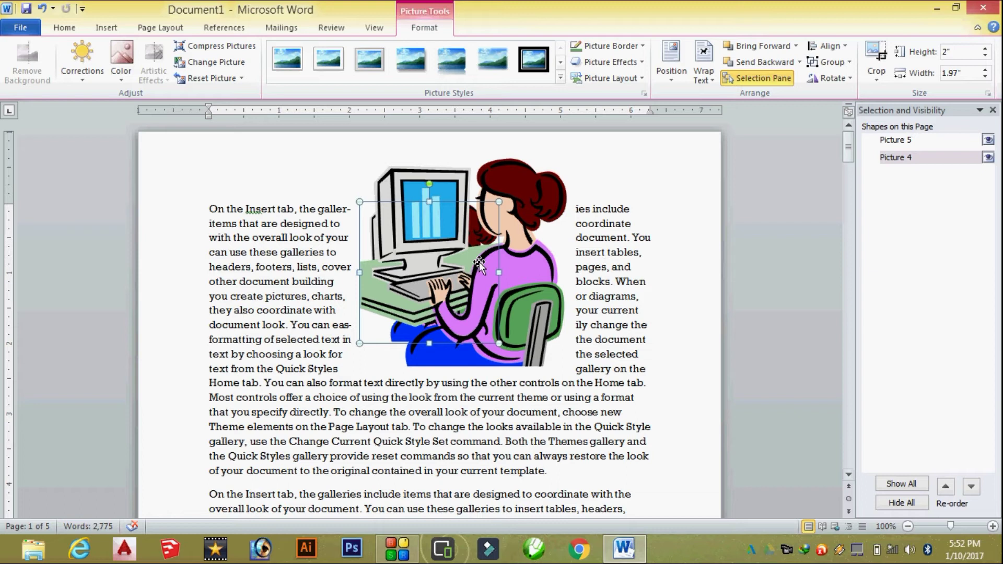
{"action": "left_click", "coordinate": [763, 46]}
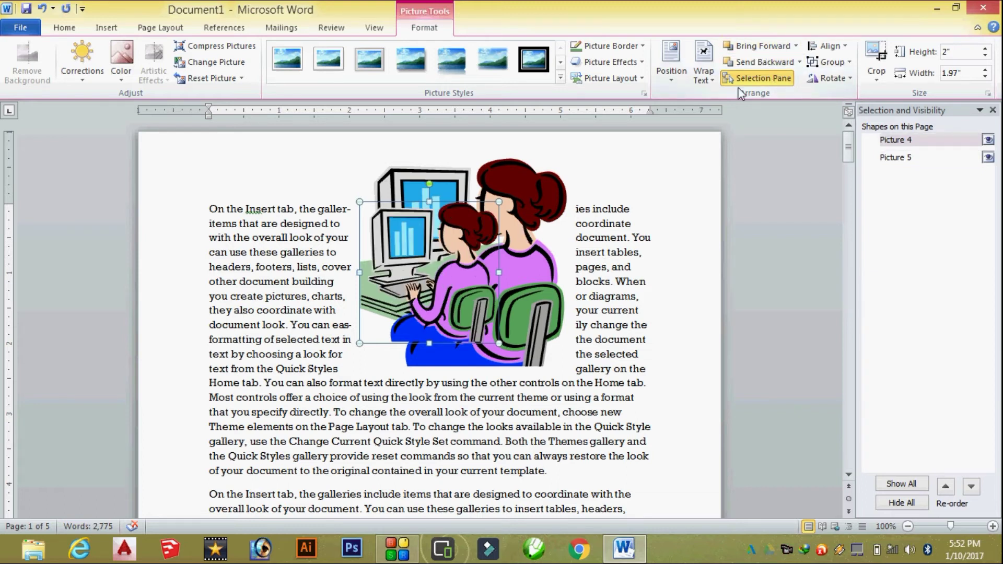
{"action": "left_click", "coordinate": [747, 62]}
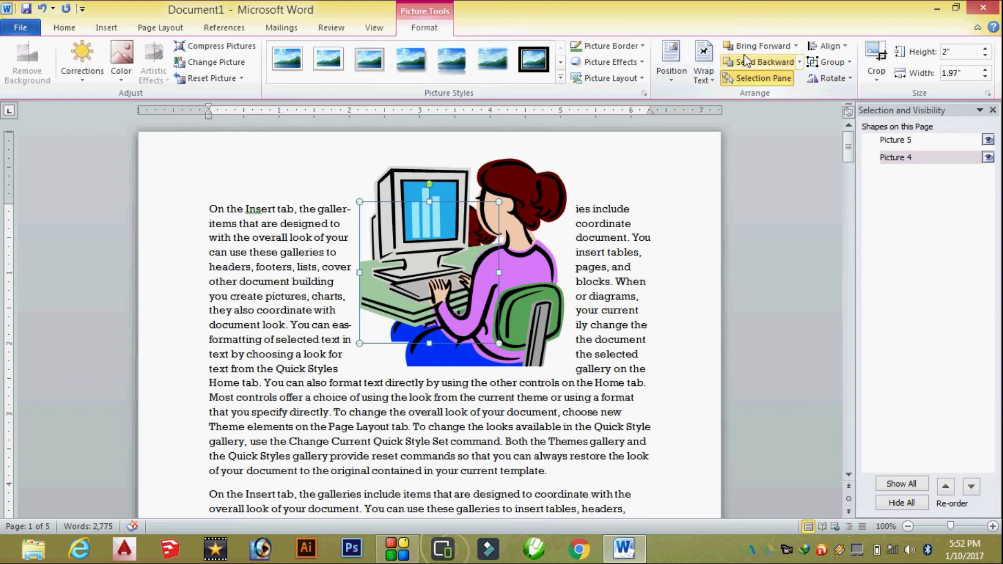
{"action": "left_click", "coordinate": [747, 46]}
{"action": "left_click", "coordinate": [747, 62]}
{"action": "left_click", "coordinate": [747, 46]}
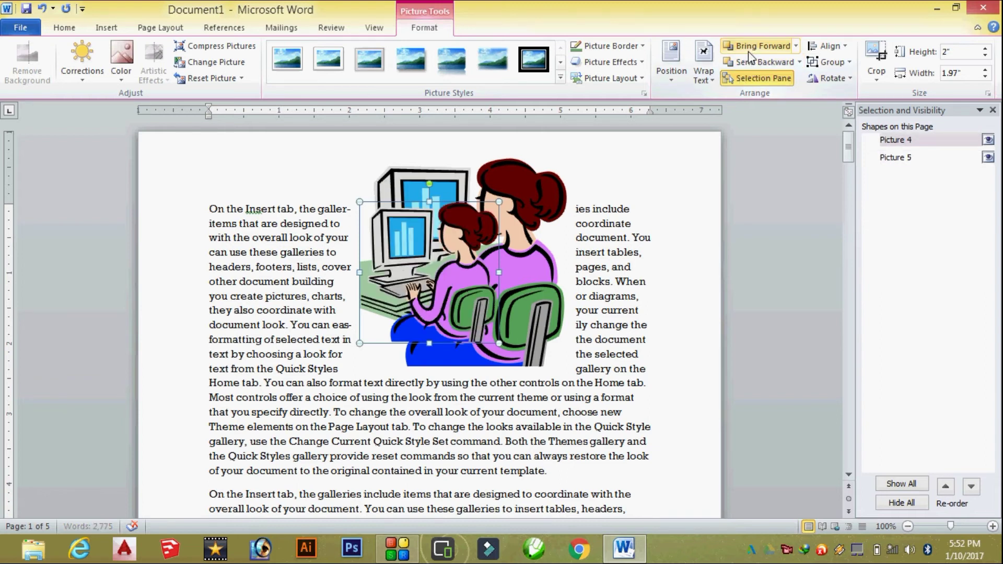
{"action": "left_click", "coordinate": [757, 67]}
Shrink the copy to 2.2" by 2.16" and drag both pictures side by side.
{"action": "left_click", "coordinate": [524, 241]}
{"action": "left_click_drag", "start_coordinate": [524, 241], "coordinate": [661, 241]}
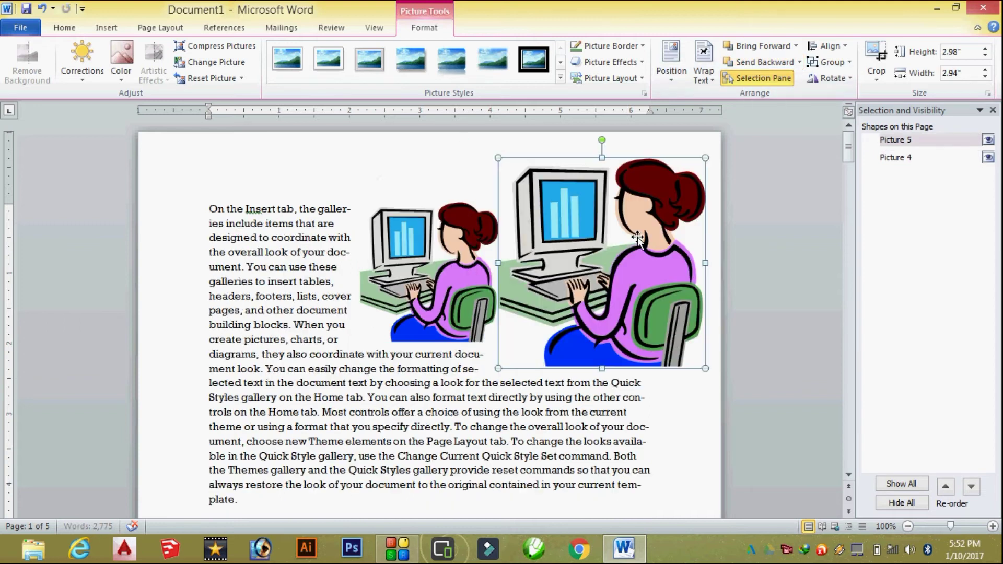
{"action": "left_click_drag", "start_coordinate": [497, 158], "coordinate": [552, 213]}
{"action": "left_click_drag", "start_coordinate": [626, 273], "coordinate": [589, 248]}
{"action": "left_click_drag", "start_coordinate": [411, 251], "coordinate": [294, 257]}
{"action": "left_click_drag", "start_coordinate": [568, 244], "coordinate": [532, 255]}
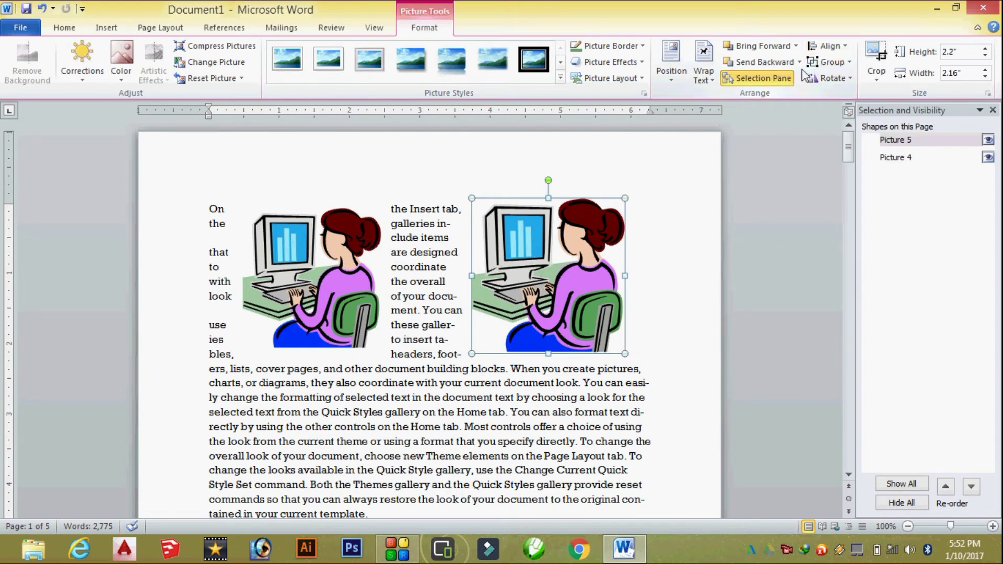
Apply Align Top, Align Middle, then the top-right wrapping position to a picture.
{"action": "left_click", "coordinate": [827, 48]}
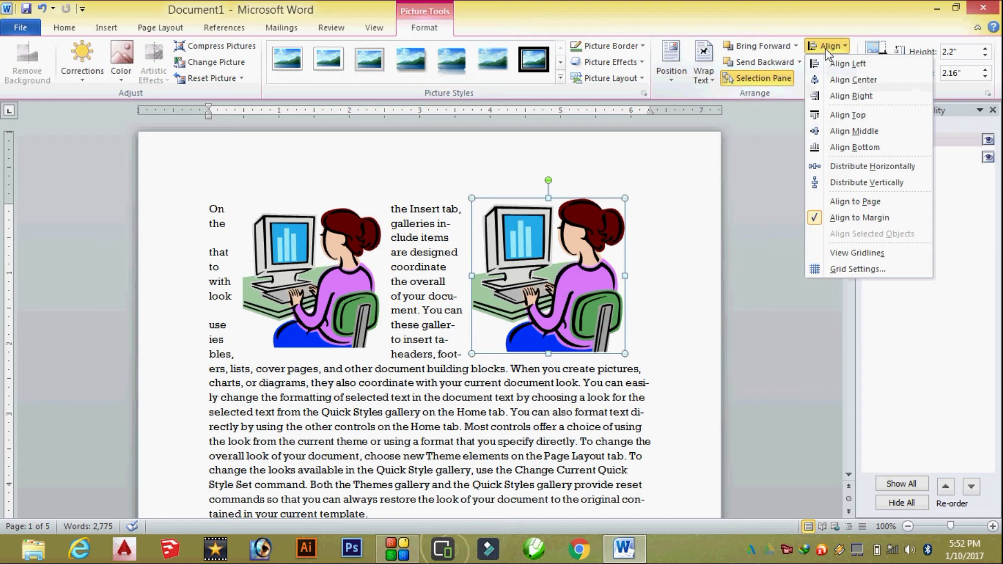
{"action": "left_click", "coordinate": [841, 115]}
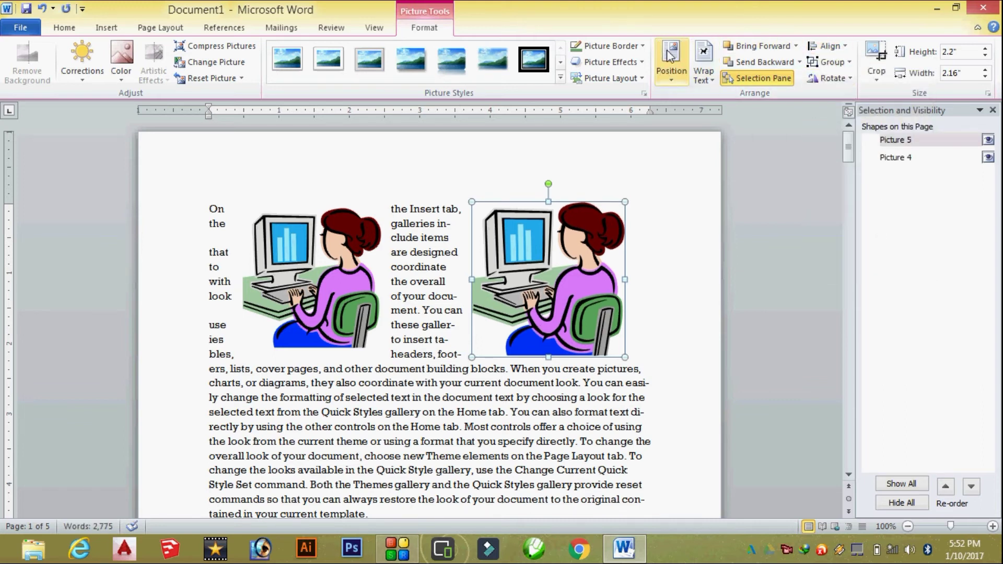
{"action": "left_click", "coordinate": [847, 46]}
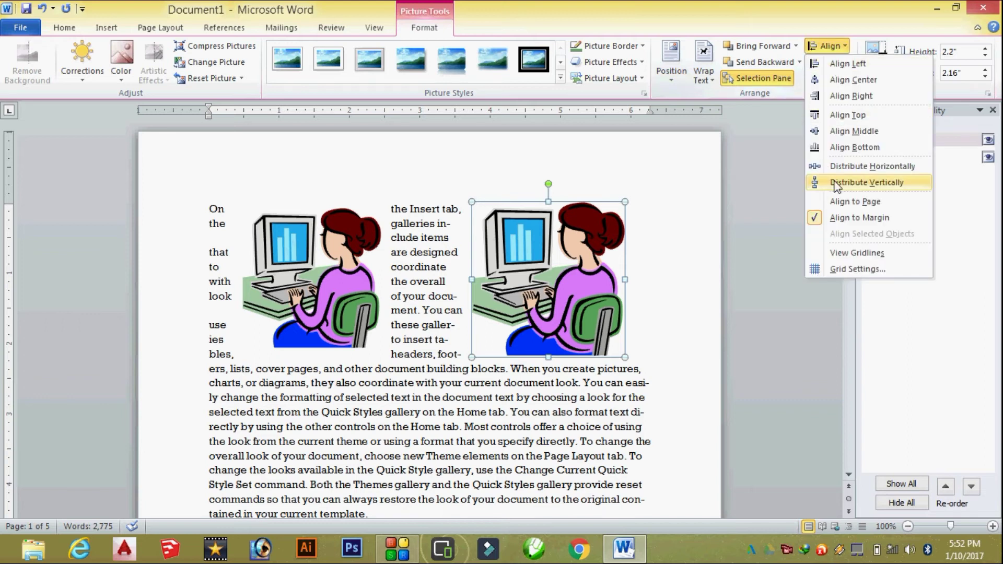
{"action": "left_click", "coordinate": [839, 133]}
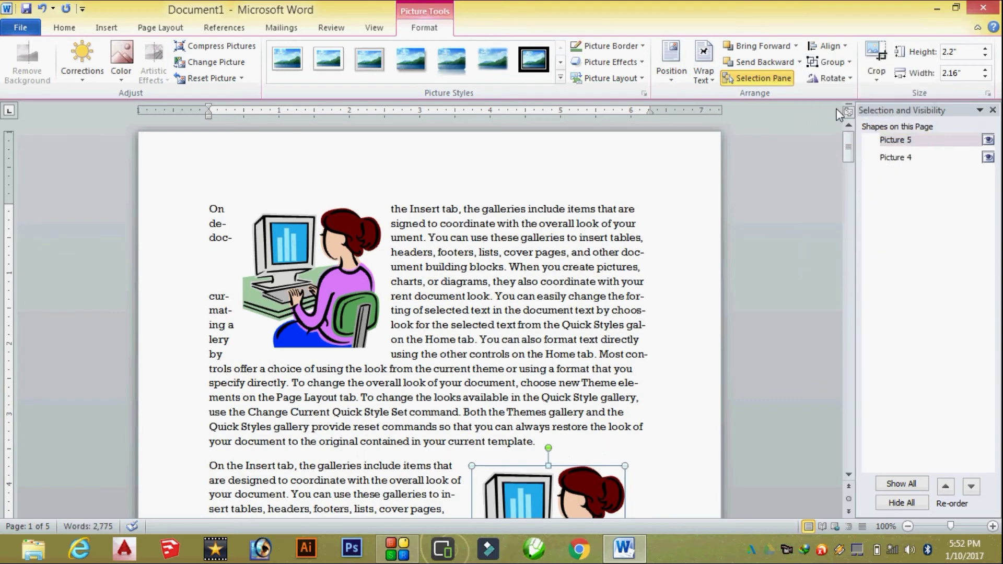
{"action": "left_click", "coordinate": [672, 77]}
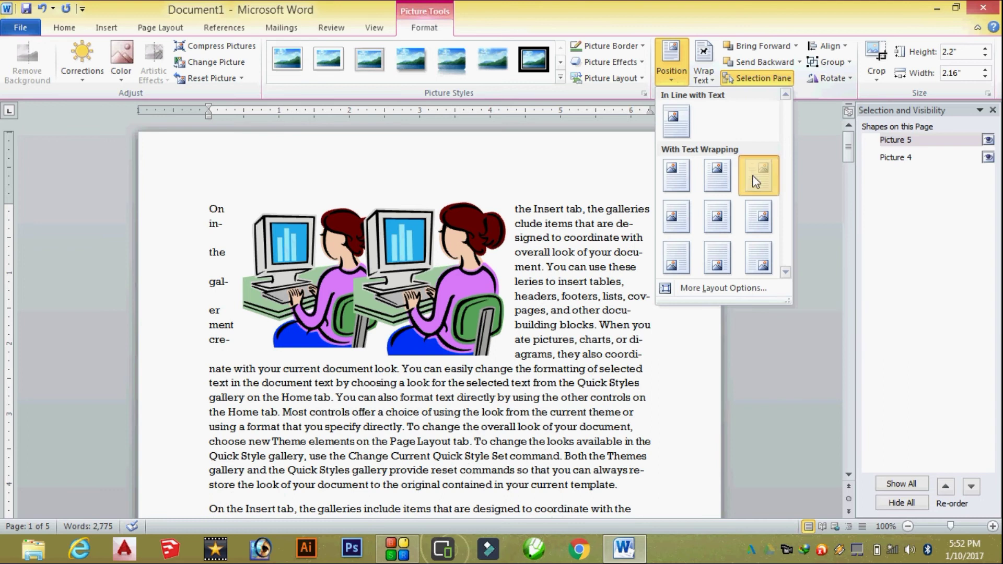
{"action": "left_click", "coordinate": [758, 176]}
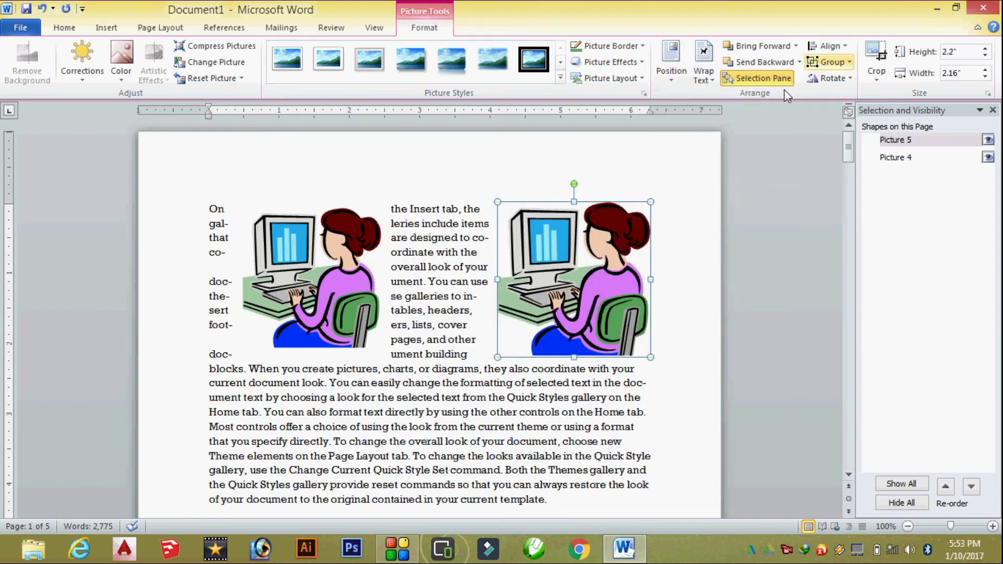
Select both pictures, move them, and set their position to top-left with text wrapping.
{"action": "left_click", "coordinate": [346, 265]}
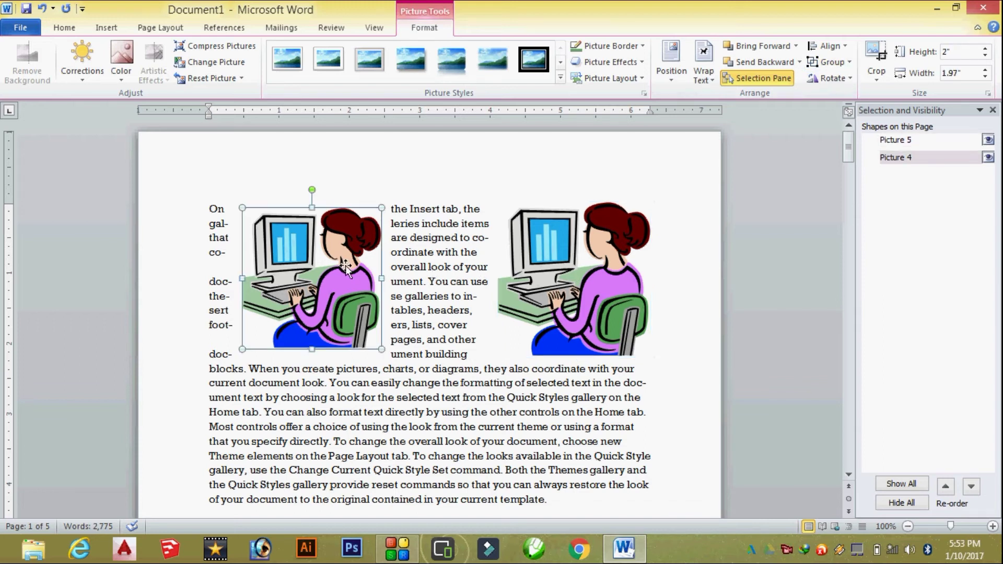
{"action": "left_click", "coordinate": [550, 269]}
{"action": "left_click", "coordinate": [356, 278]}
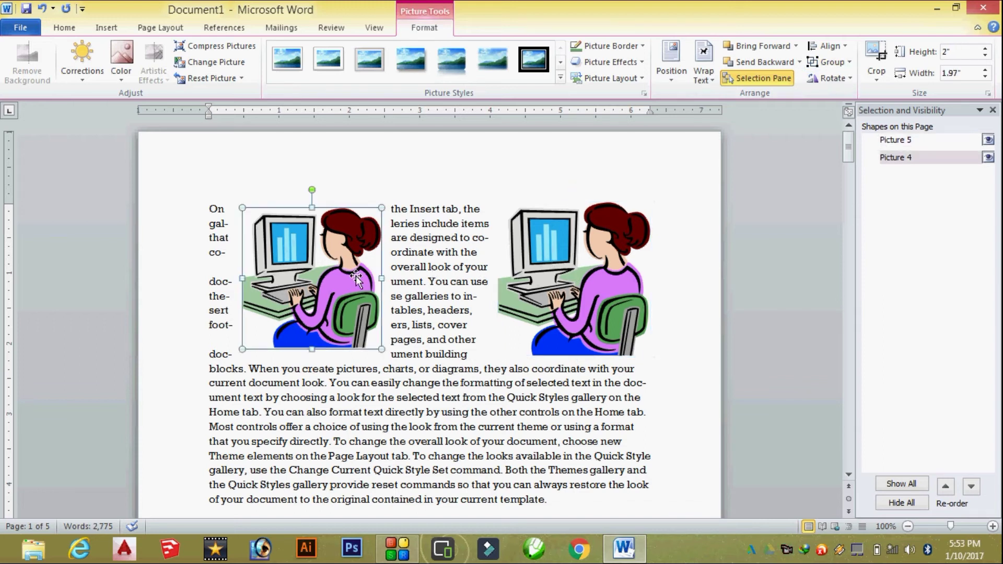
{"action": "left_click", "coordinate": [562, 274], "text": "ctrl"}
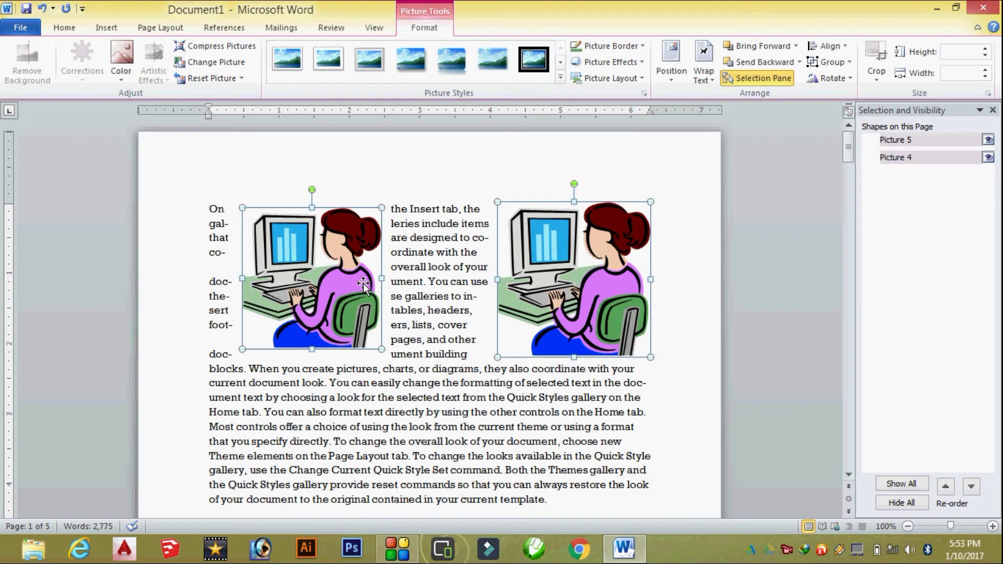
{"action": "left_click_drag", "start_coordinate": [621, 244], "coordinate": [593, 265]}
{"action": "left_click", "coordinate": [671, 73]}
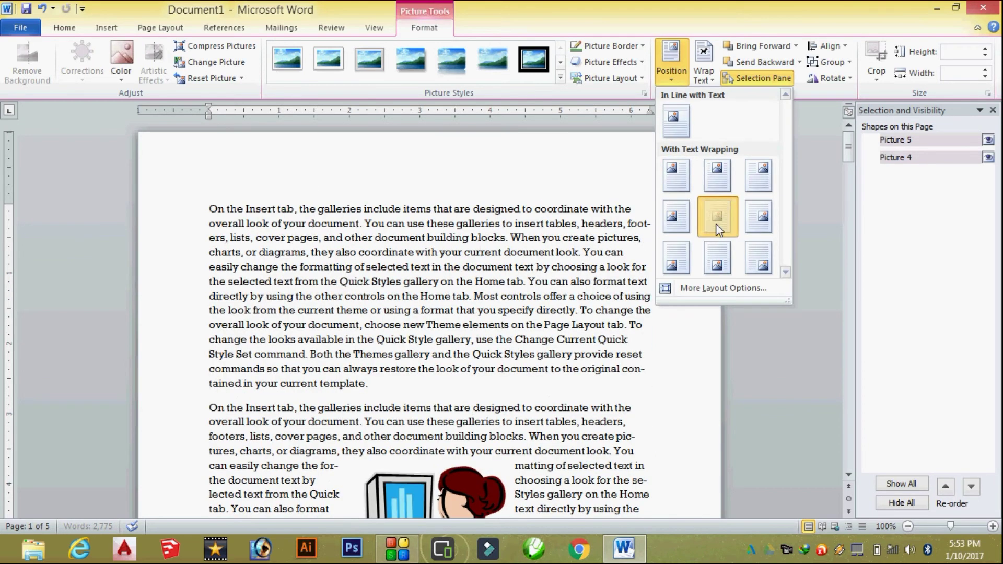
{"action": "left_click", "coordinate": [717, 212]}
{"action": "left_click", "coordinate": [673, 74]}
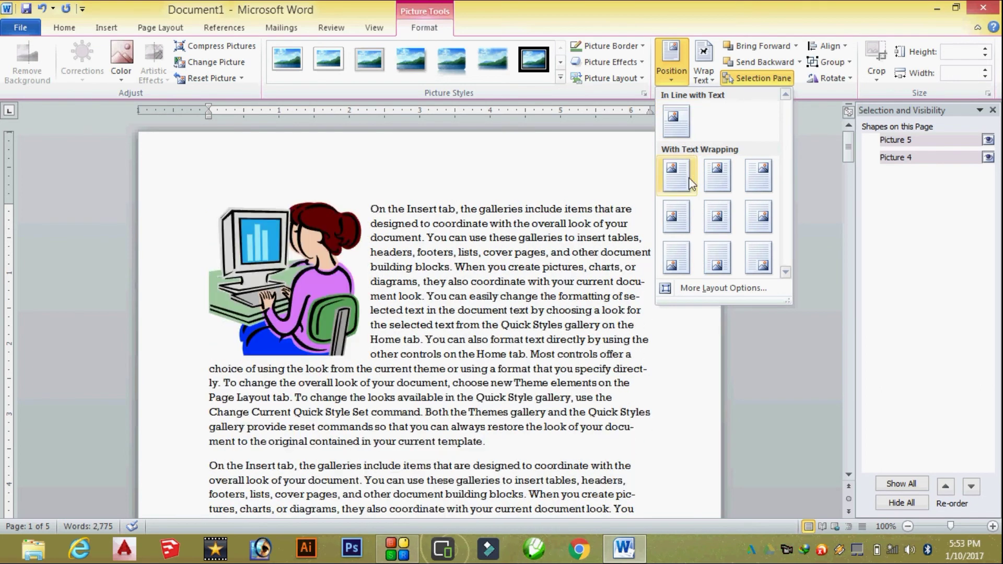
{"action": "left_click", "coordinate": [679, 175]}
Drag the copy beside the first picture and shrink it to 2.06" by 2.03".
{"action": "scroll", "coordinate": [578, 313], "scroll_direction": "down", "scroll_amount": 2}
{"action": "scroll", "coordinate": [577, 312], "scroll_direction": "down", "scroll_amount": 5}
{"action": "scroll", "coordinate": [574, 315], "scroll_direction": "up", "scroll_amount": 7}
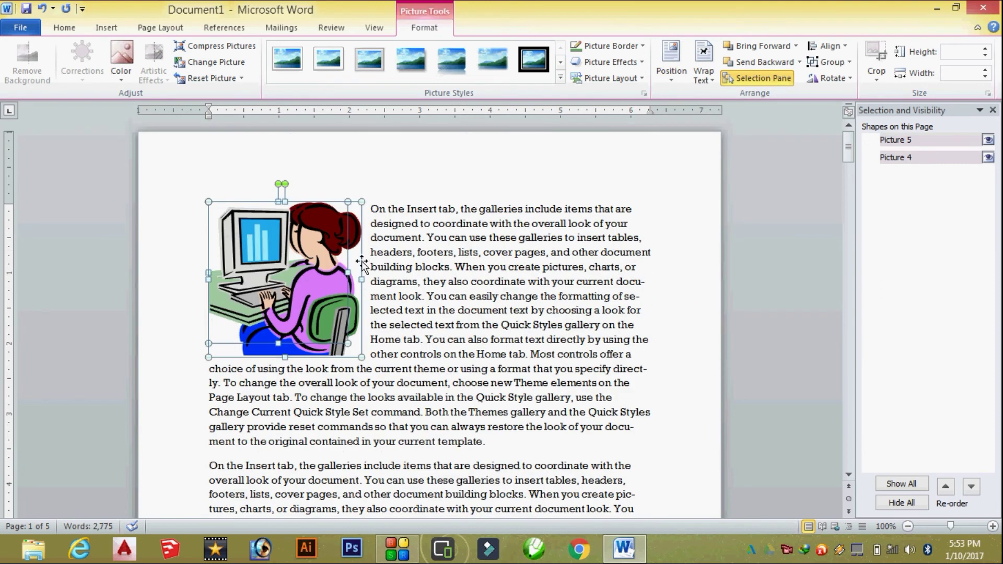
{"action": "left_click_drag", "start_coordinate": [342, 271], "coordinate": [368, 258]}
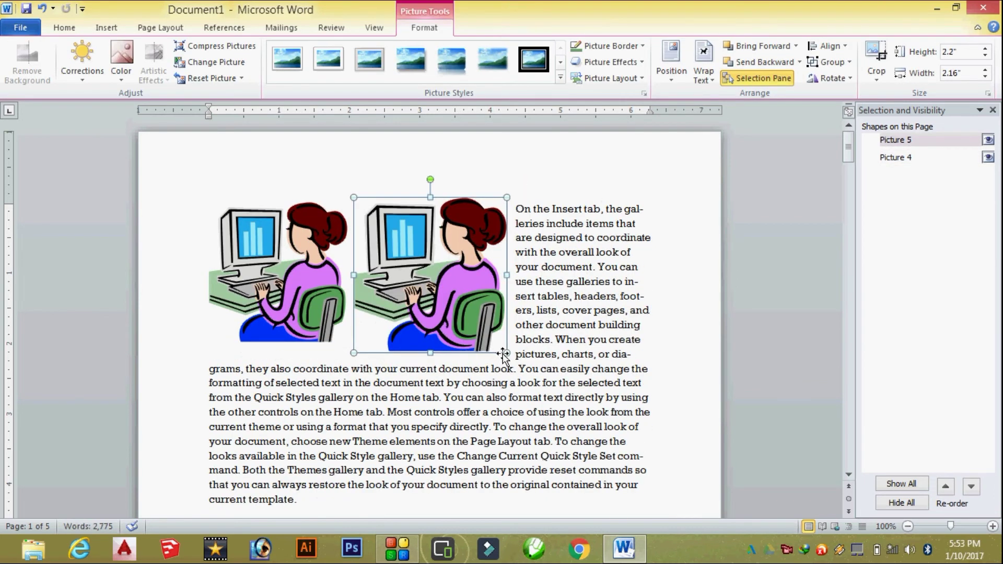
{"action": "left_click_drag", "start_coordinate": [500, 350], "coordinate": [496, 342]}
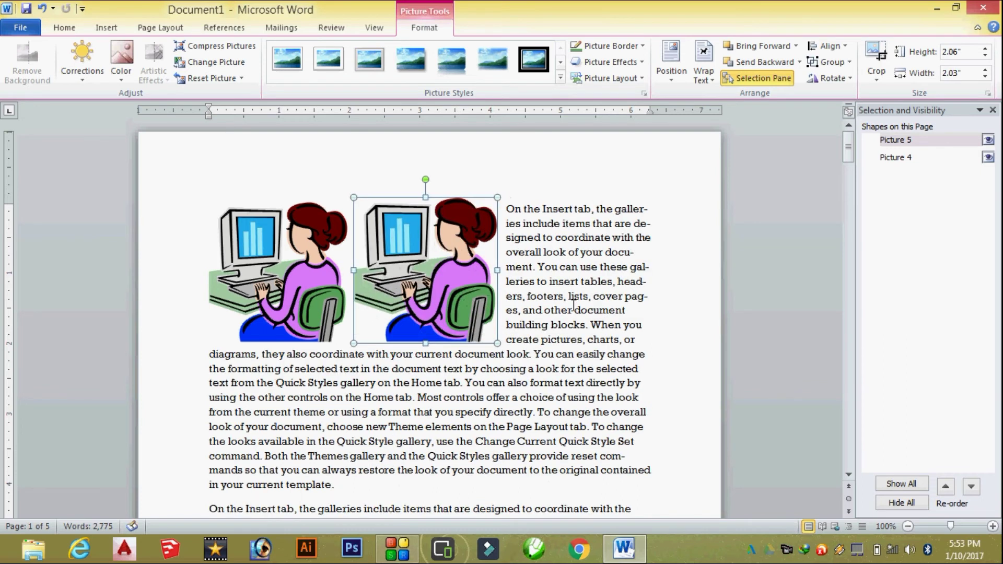
{"action": "left_click", "coordinate": [439, 264]}
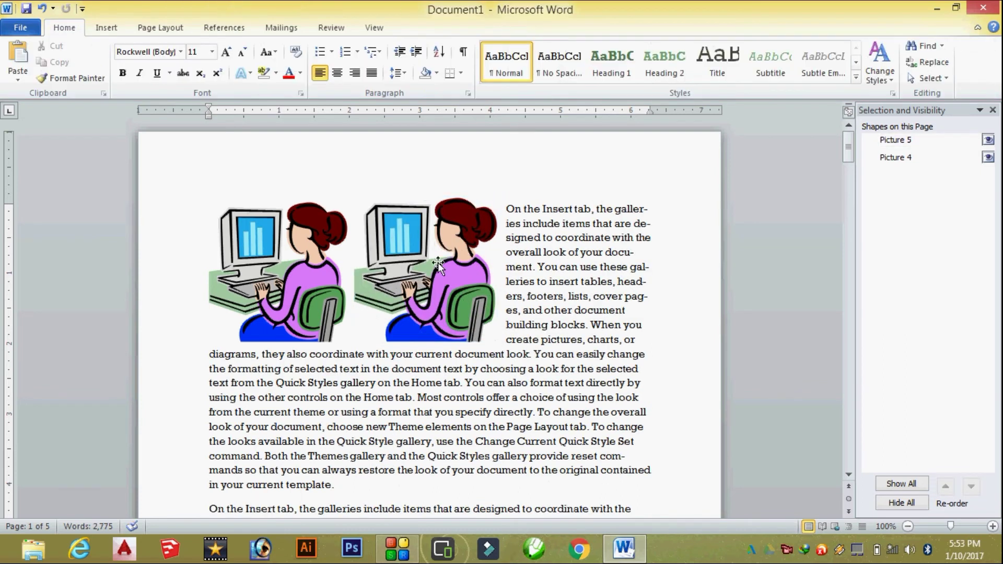
Select both pictures and group them via Page Layout > Group.
{"action": "left_click", "coordinate": [318, 268]}
{"action": "left_click", "coordinate": [407, 269], "text": "ctrl"}
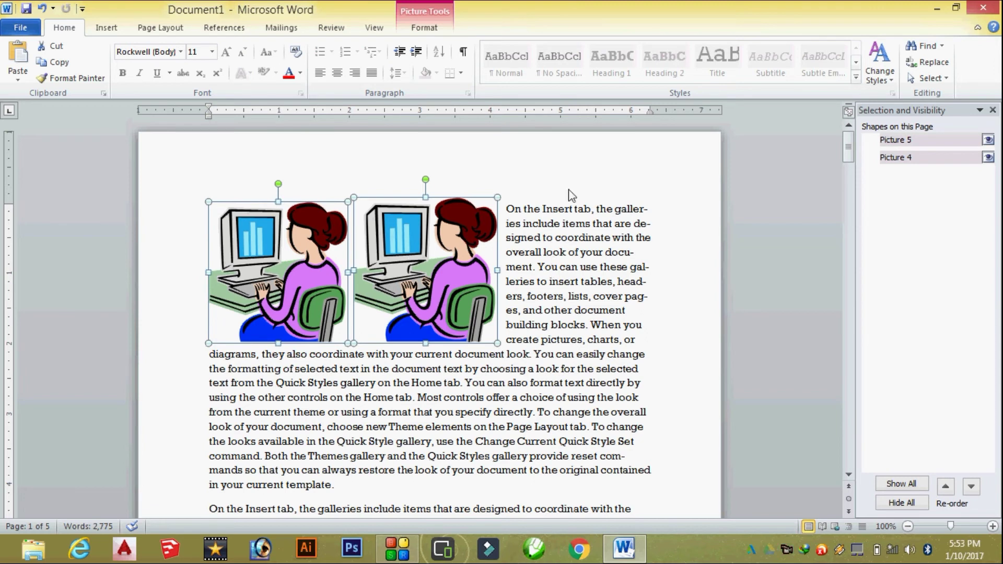
{"action": "left_click", "coordinate": [170, 28]}
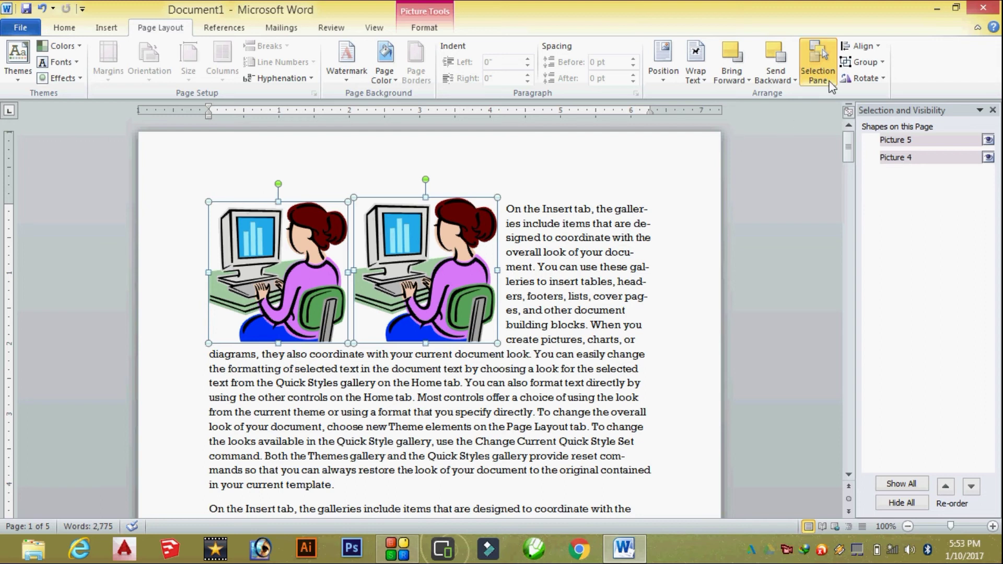
{"action": "left_click", "coordinate": [853, 63]}
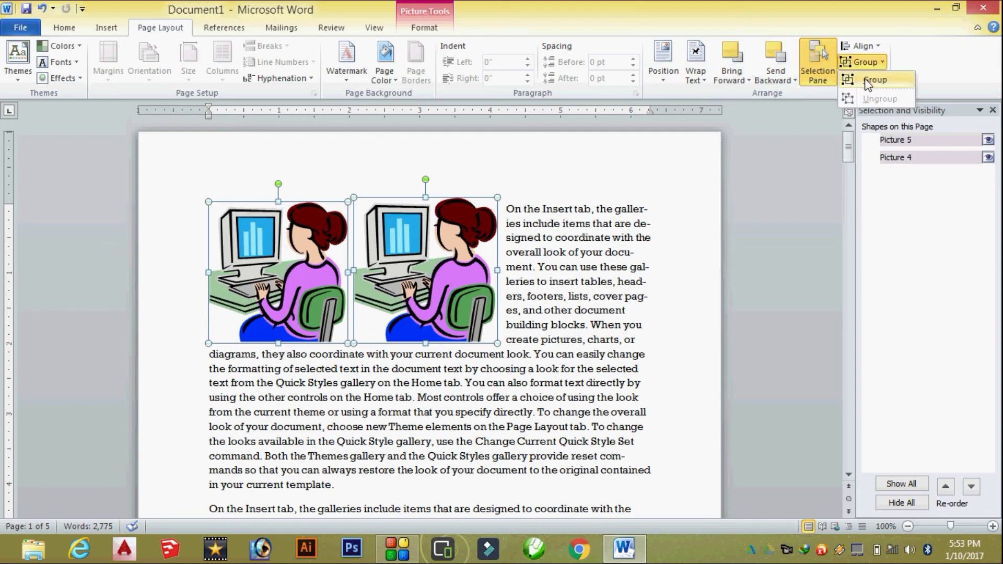
{"action": "left_click", "coordinate": [870, 80]}
{"action": "mouse_move", "coordinate": [421, 256]}
{"action": "left_mouse_down"}
{"action": "mouse_move", "coordinate": [426, 409]}
{"action": "mouse_move", "coordinate": [655, 308]}
{"action": "mouse_move", "coordinate": [634, 279]}
{"action": "mouse_move", "coordinate": [411, 256]}
{"action": "mouse_move", "coordinate": [407, 264]}
{"action": "left_mouse_up"}
{"action": "left_click", "coordinate": [309, 258]}
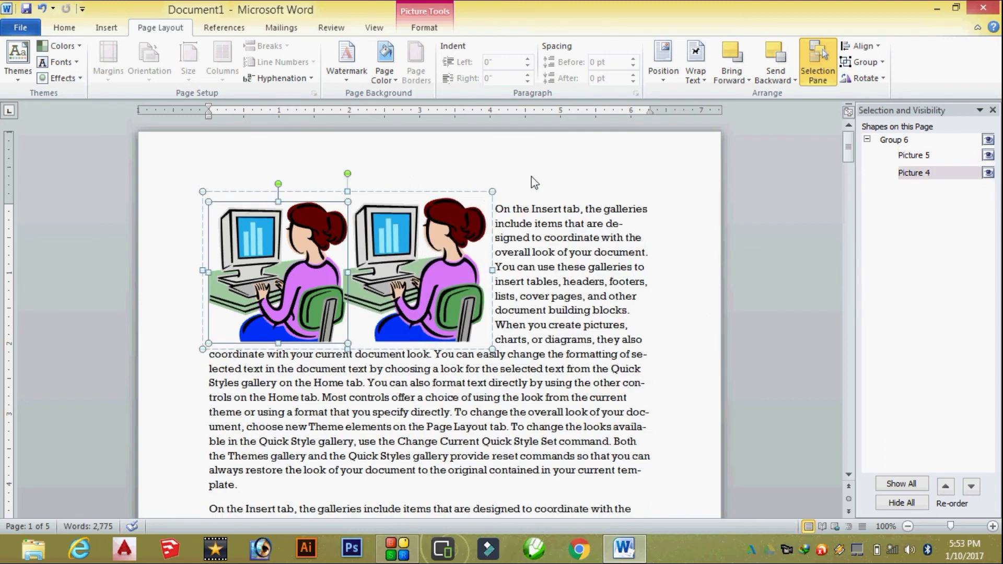
Undo and redo the picture changes, then drag both pictures lower into the paragraph.
{"action": "key", "text": "ctrl+a"}
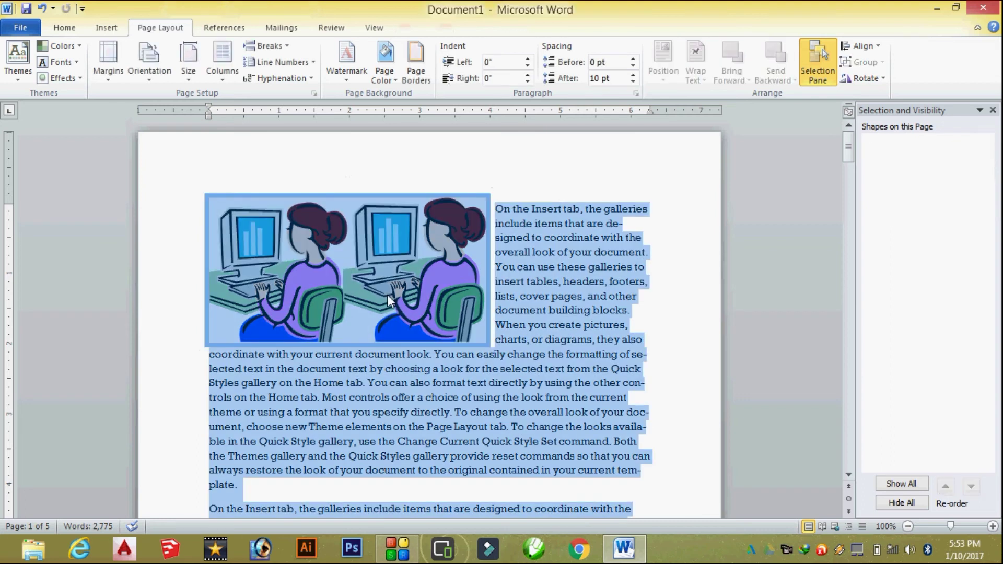
{"action": "key", "text": "ctrl+z"}
{"action": "key", "text": "ctrl+z"}
{"action": "key", "text": "ctrl+z"}
{"action": "key", "text": "ctrl+z"}
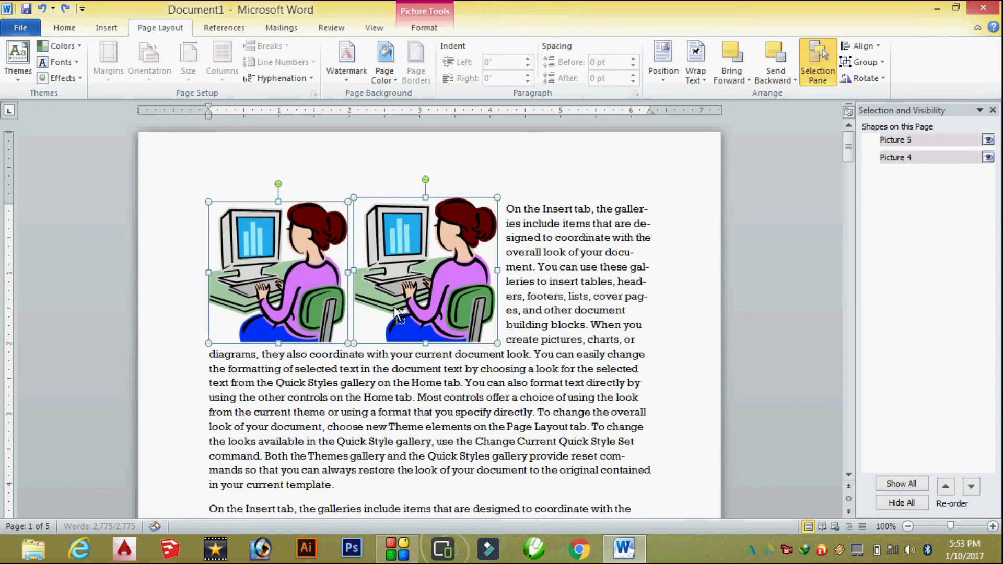
{"action": "key", "text": "ctrl+y"}
{"action": "key", "text": "ctrl+y"}
{"action": "key", "text": "ctrl+y"}
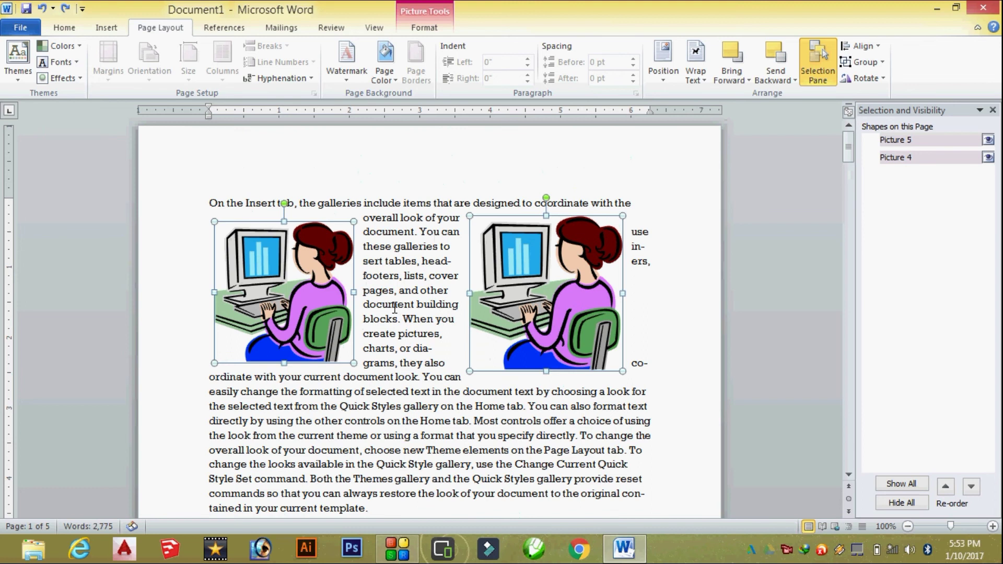
{"action": "left_click_drag", "start_coordinate": [546, 274], "coordinate": [422, 319]}
Group both pictures into Group 7 and spread them apart within the group.
{"action": "left_click", "coordinate": [670, 277]}
{"action": "left_click", "coordinate": [509, 324]}
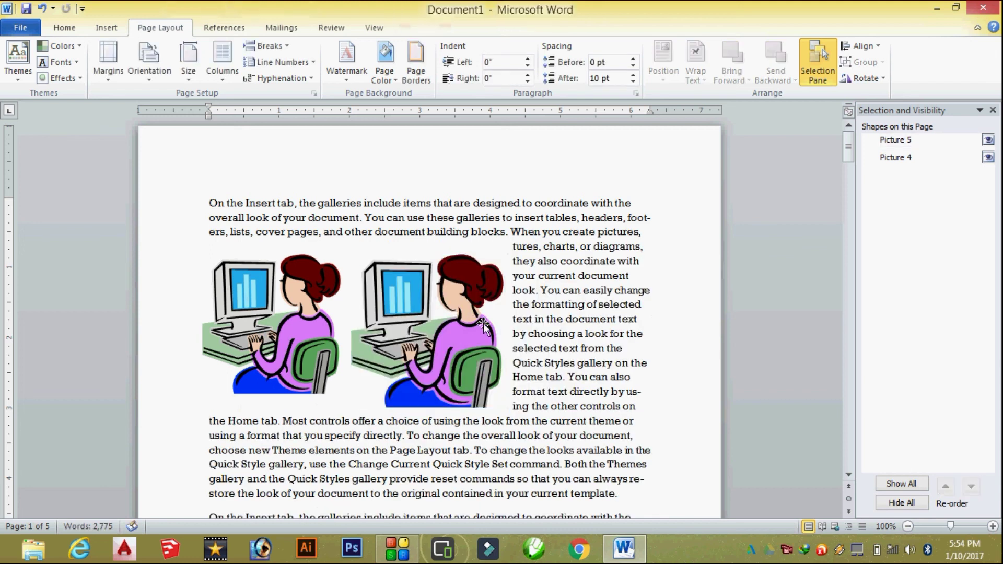
{"action": "left_click", "coordinate": [409, 331]}
{"action": "left_click", "coordinate": [324, 316], "text": "ctrl"}
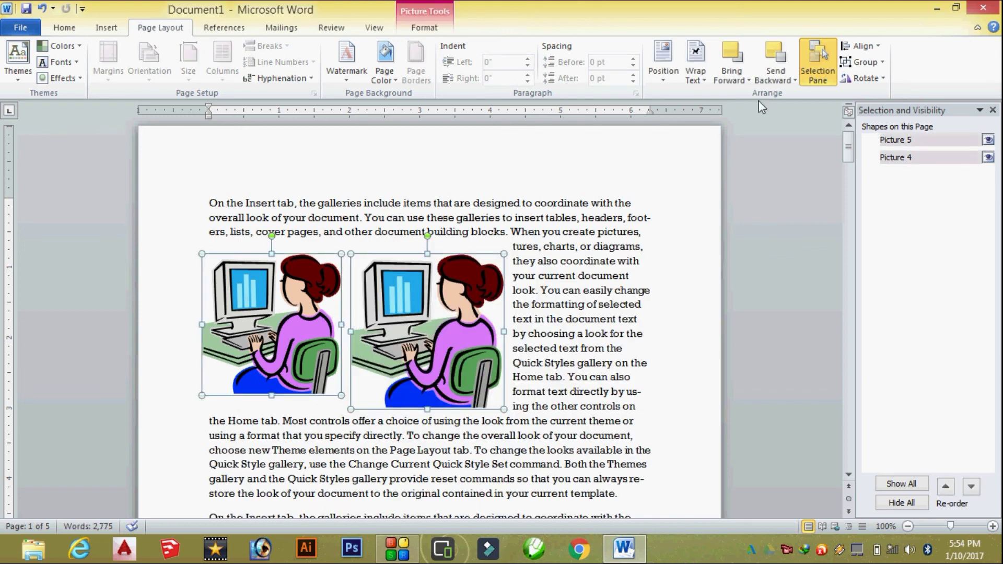
{"action": "left_click", "coordinate": [865, 61]}
{"action": "left_click", "coordinate": [870, 78]}
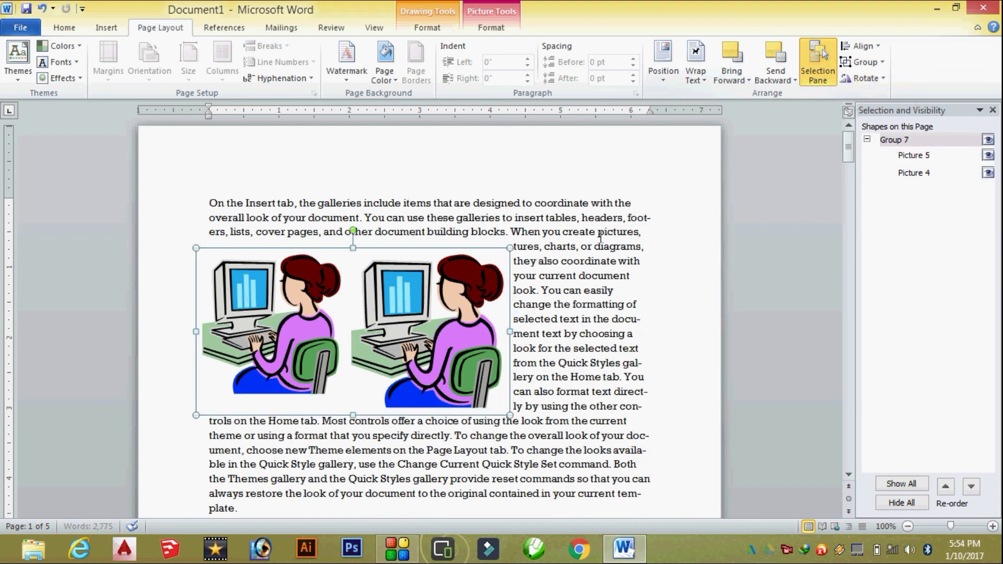
{"action": "left_click_drag", "start_coordinate": [432, 295], "coordinate": [467, 213]}
{"action": "left_click", "coordinate": [298, 307]}
Select the whole picture group and ungroup it.
{"action": "left_click", "coordinate": [568, 304]}
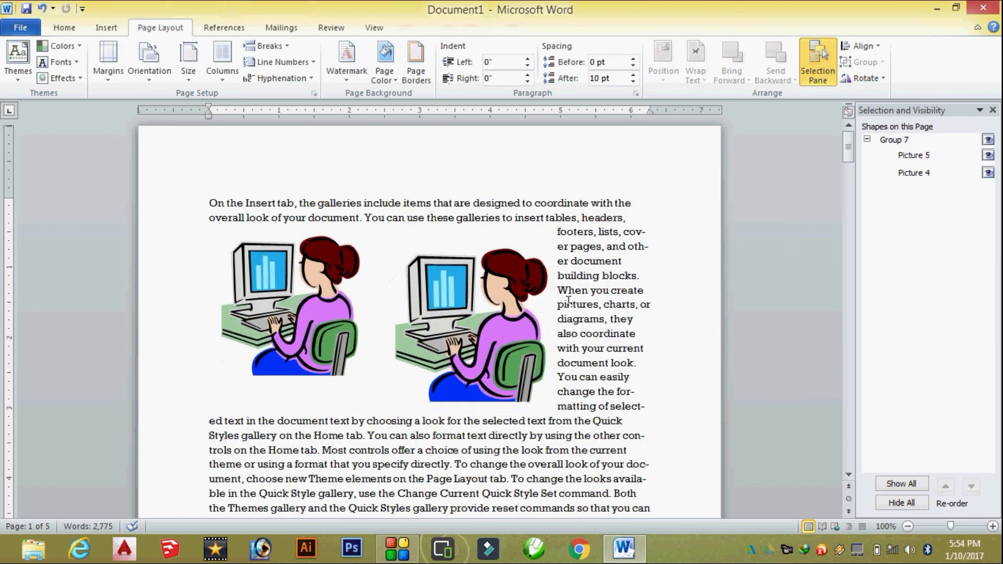
{"action": "left_click", "coordinate": [490, 320]}
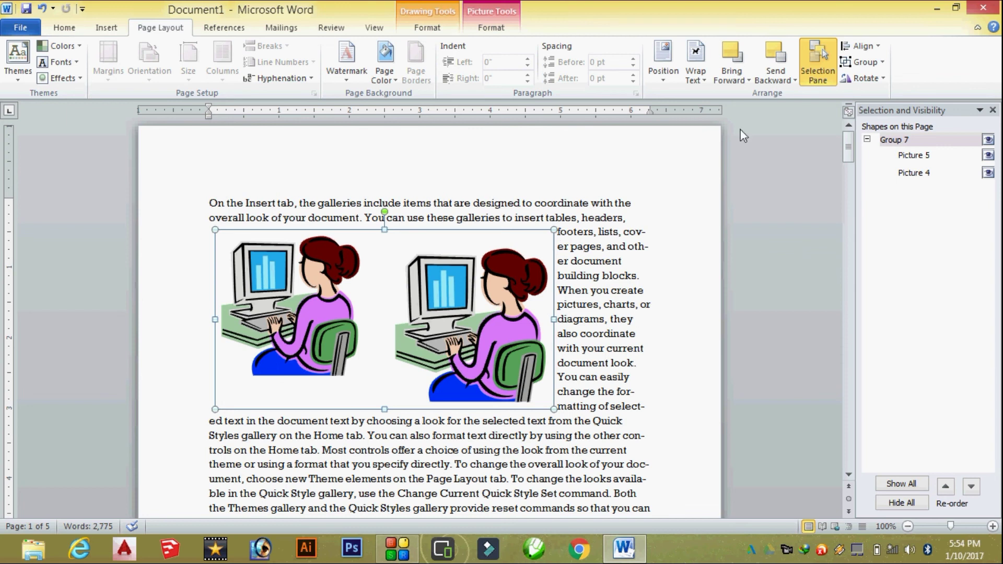
{"action": "left_click", "coordinate": [862, 62]}
{"action": "left_click", "coordinate": [862, 99]}
Move both pictures up and to the right, then shift the right copy lower down.
{"action": "left_click_drag", "start_coordinate": [491, 316], "coordinate": [543, 271]}
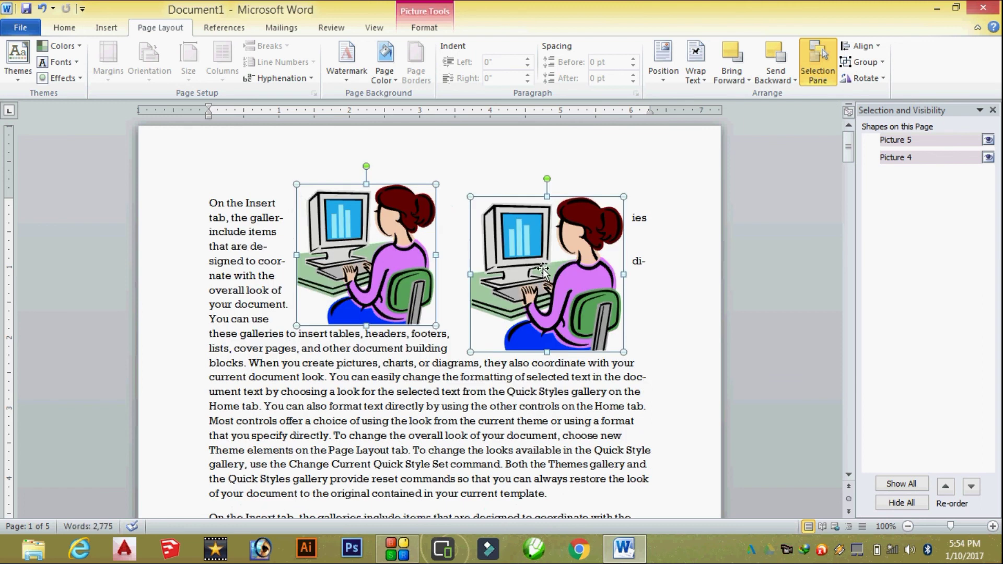
{"action": "left_click", "coordinate": [540, 256]}
{"action": "left_click_drag", "start_coordinate": [534, 262], "coordinate": [468, 281]}
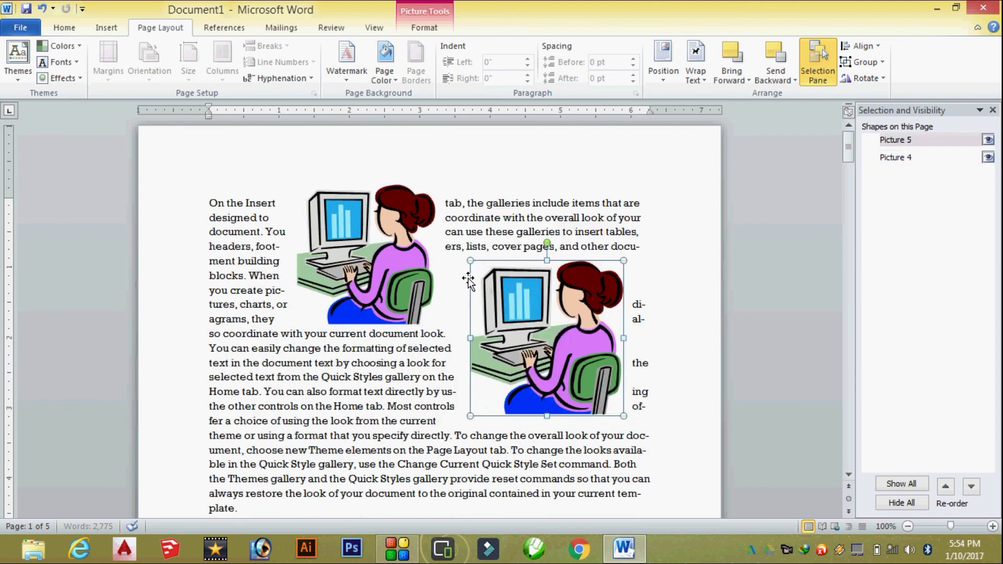
{"action": "key", "text": "Tab"}
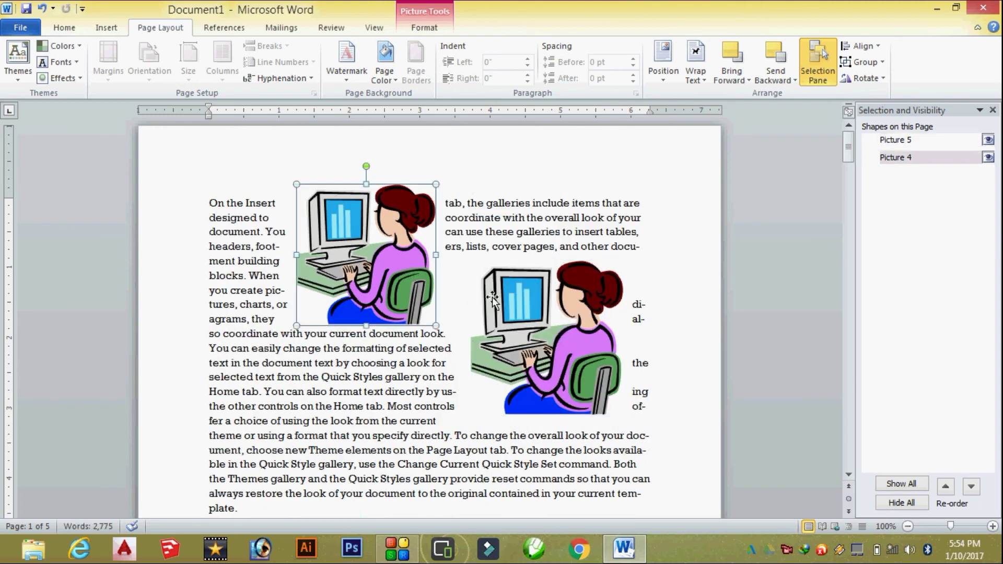
Delete the right picture copy and move the remaining picture to the paragraph's top-left.
{"action": "left_click", "coordinate": [528, 312]}
{"action": "key", "text": "Delete"}
{"action": "left_click", "coordinate": [396, 254]}
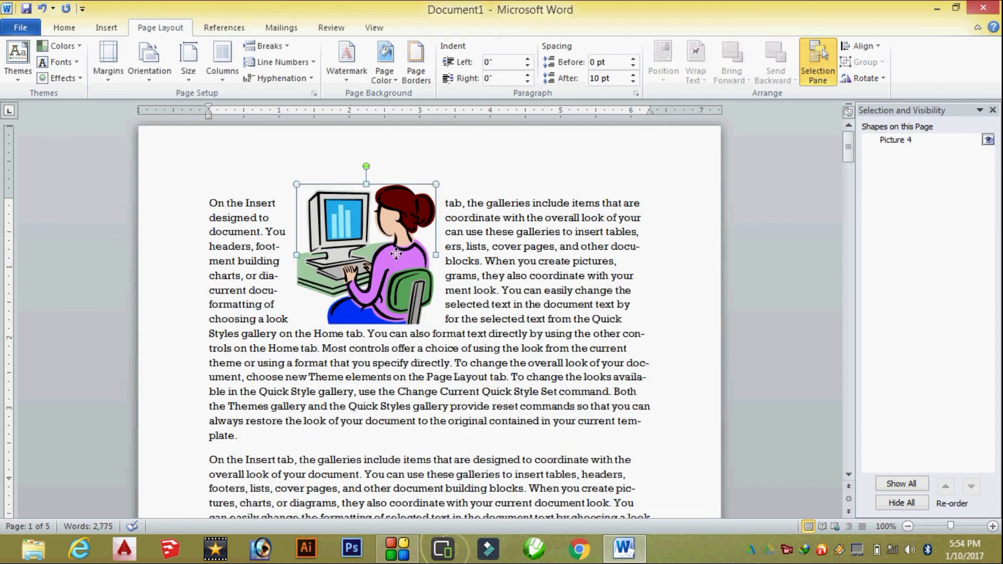
{"action": "left_click_drag", "start_coordinate": [393, 246], "coordinate": [346, 259]}
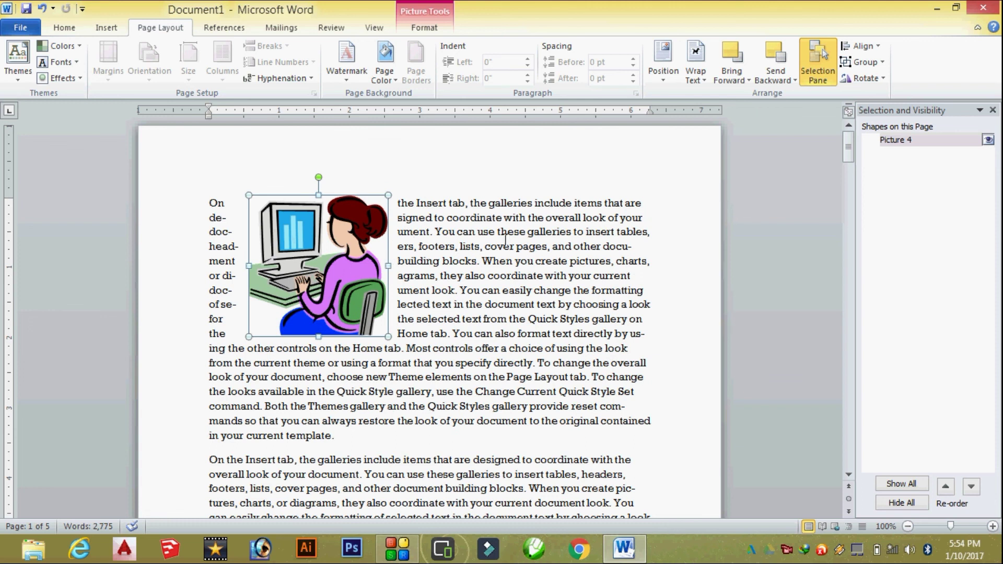
{"action": "left_click", "coordinate": [872, 80]}
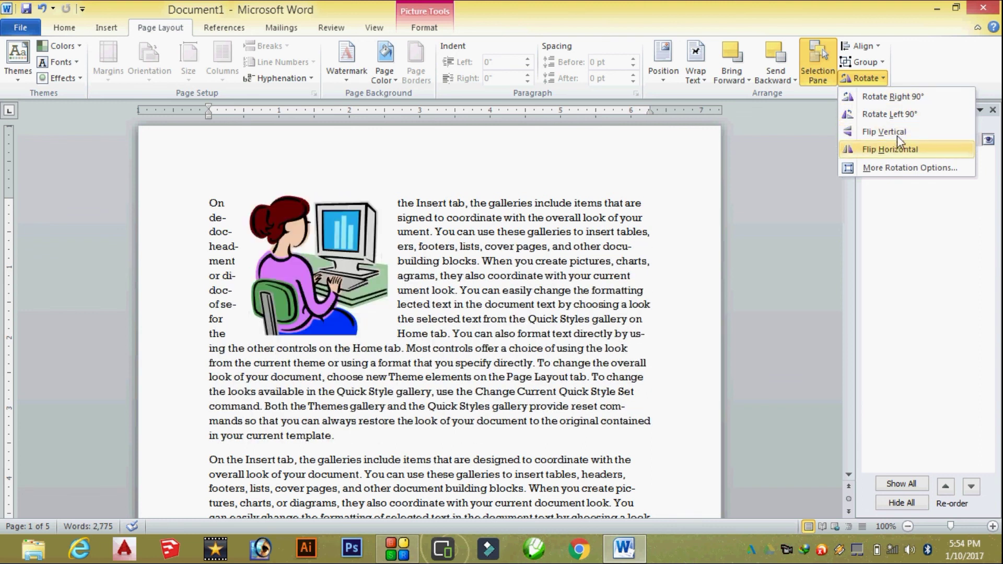
{"action": "left_click", "coordinate": [893, 66]}
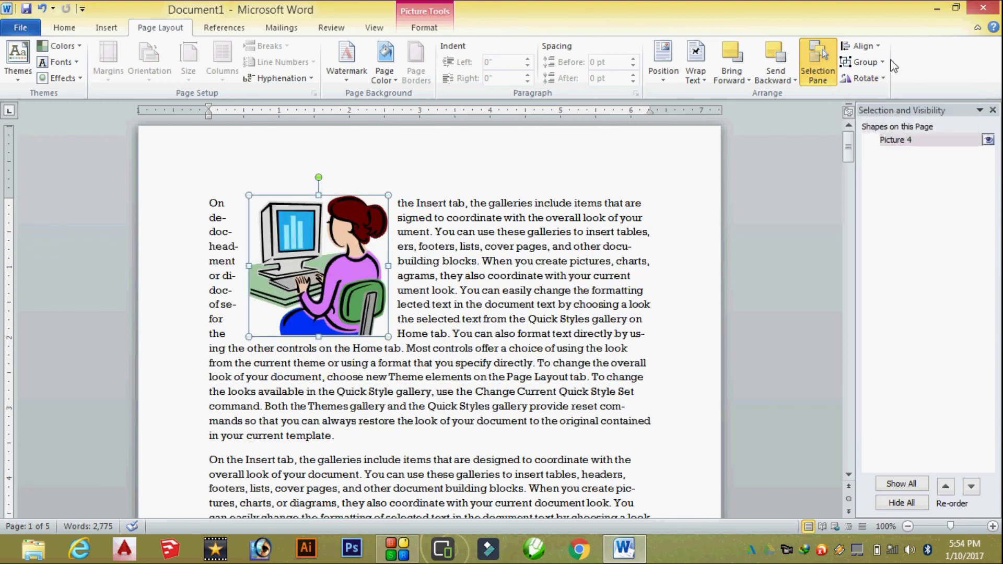